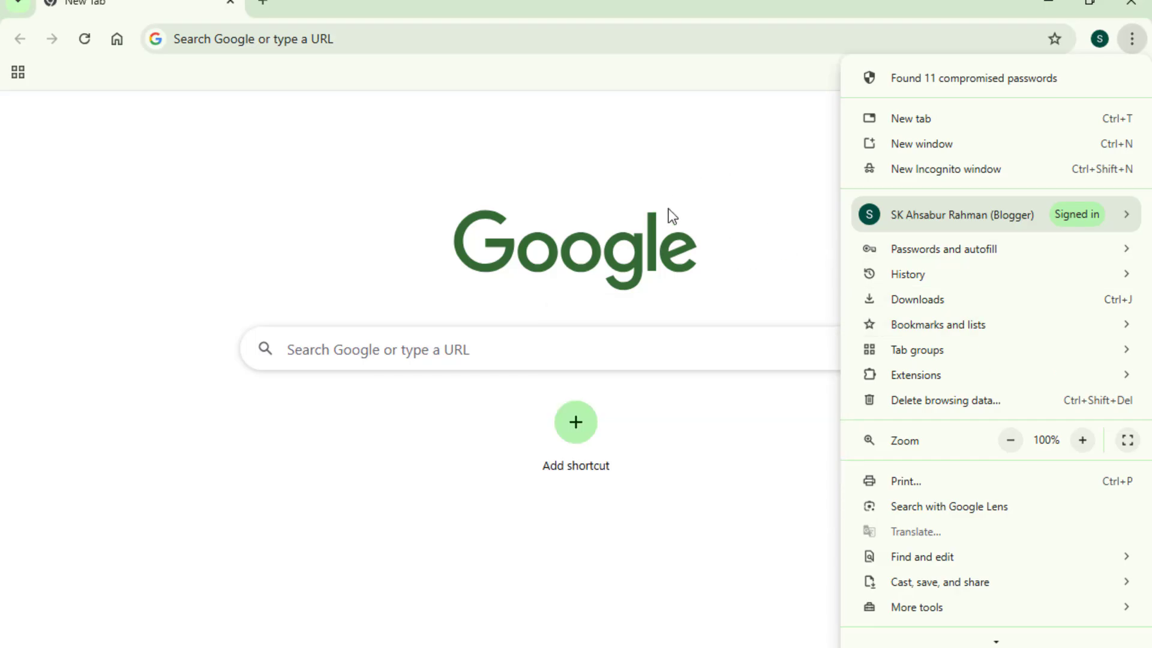
# Step: Search Google for "bloger" and open the Blogger.com website from the results
pyautogui.click(744, 137)
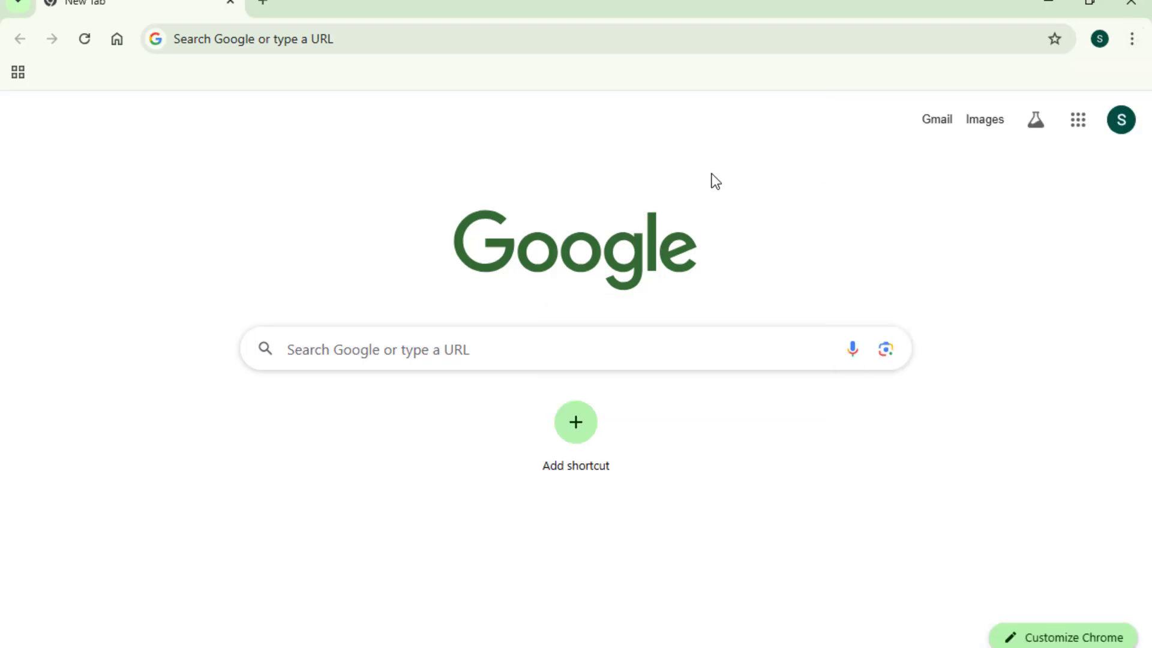
pyautogui.click(288, 39)
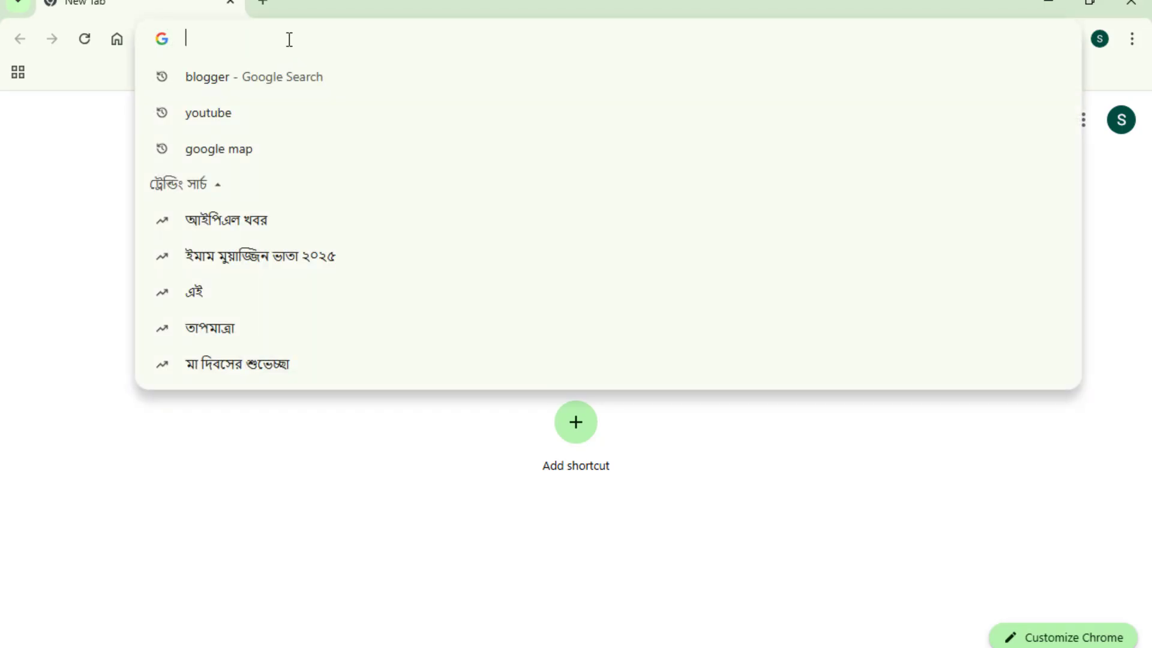
pyautogui.write('bloger')
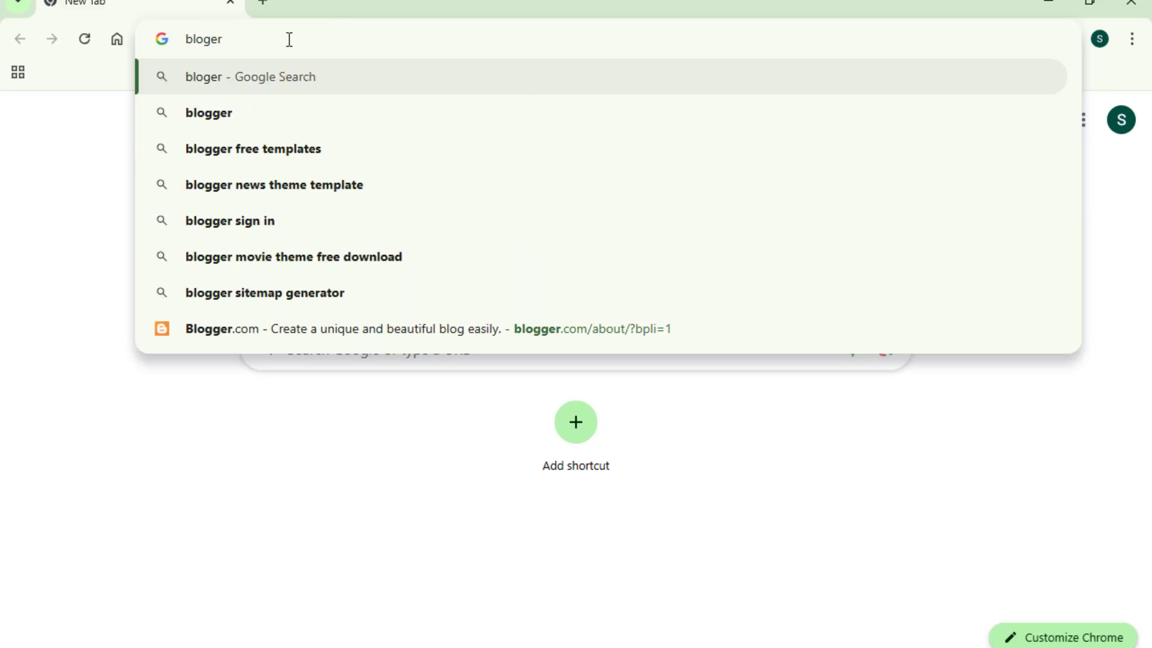
pyautogui.press('Return')
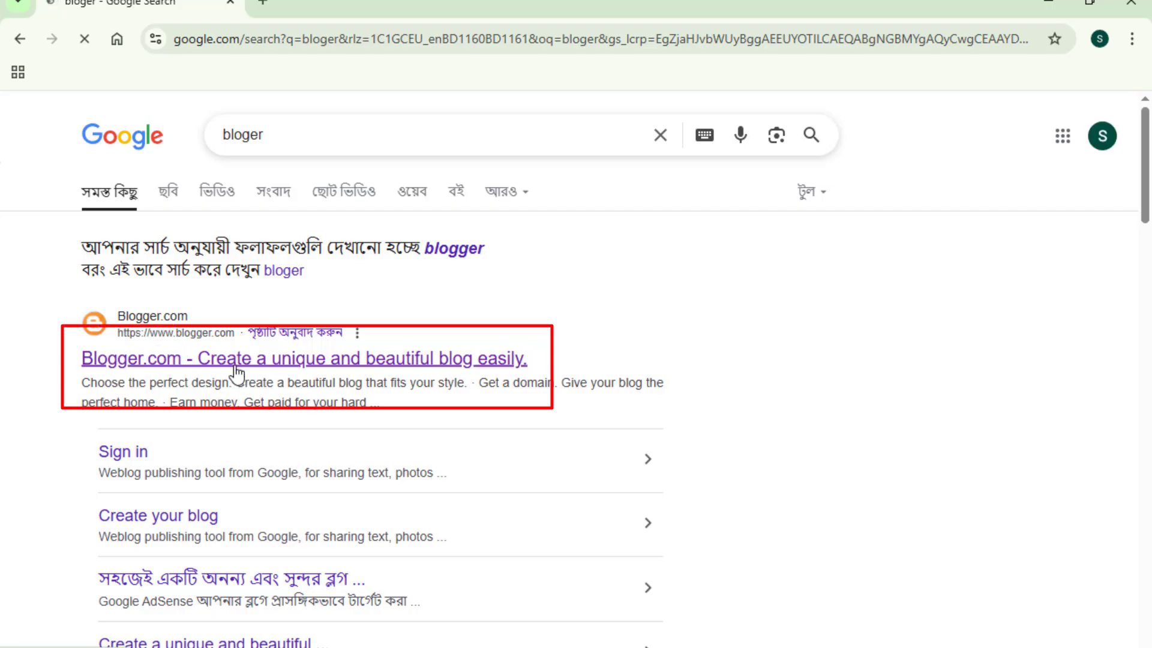
pyautogui.click(238, 360)
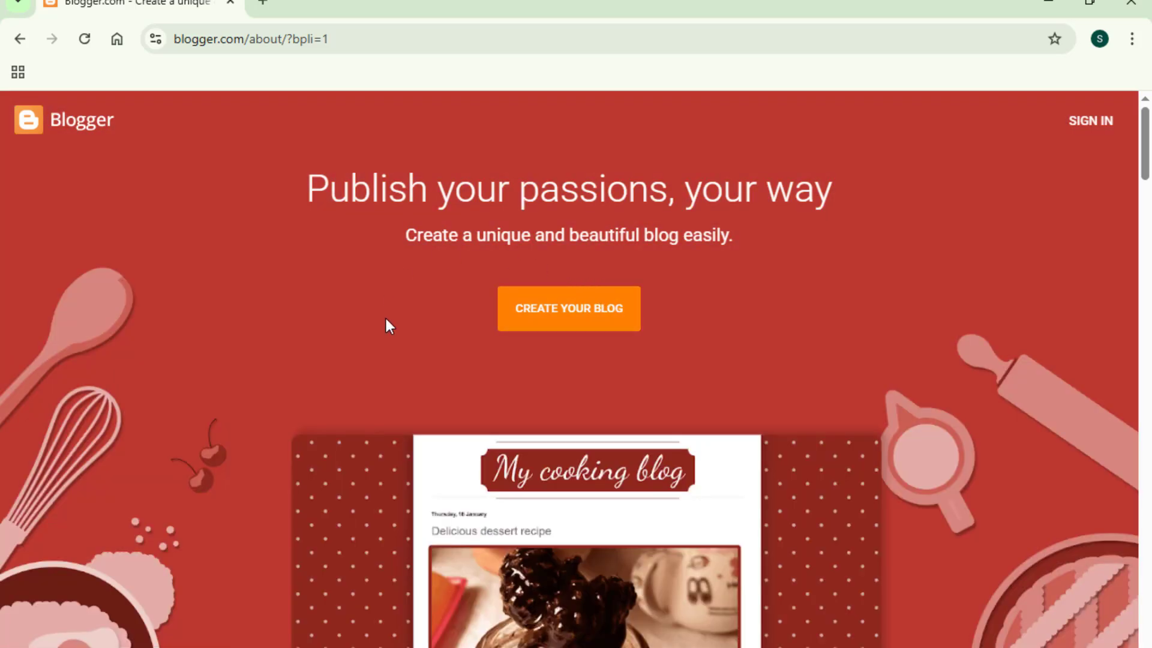
# Step: Start creating a blog, choosing the Google account to sign in with and continuing through its verification
pyautogui.click(558, 321)
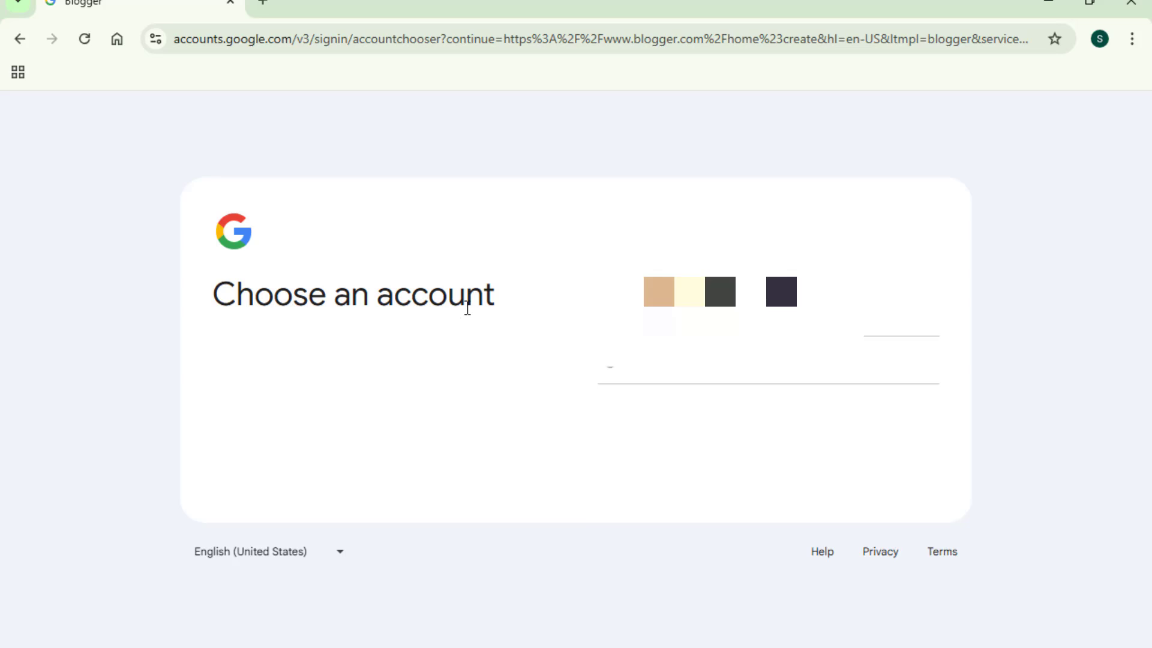
pyautogui.click(648, 312)
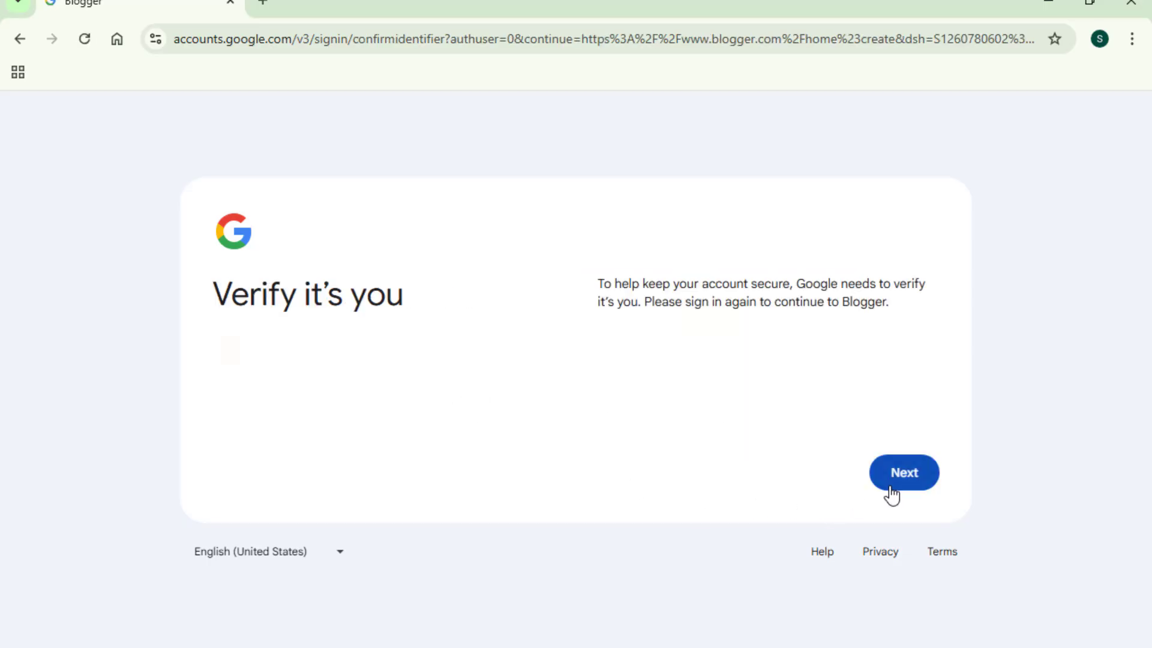
pyautogui.click(898, 486)
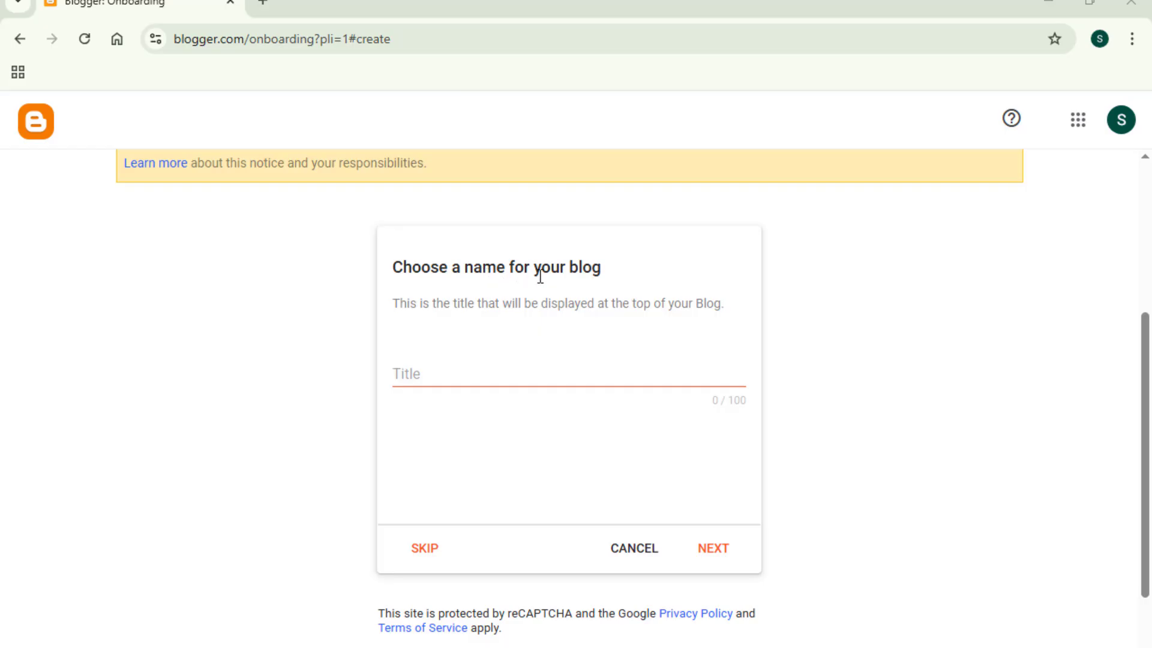
# Step: Name the new blog TechTide and continue to its web address
pyautogui.click(497, 373)
pyautogui.write('TechTide')
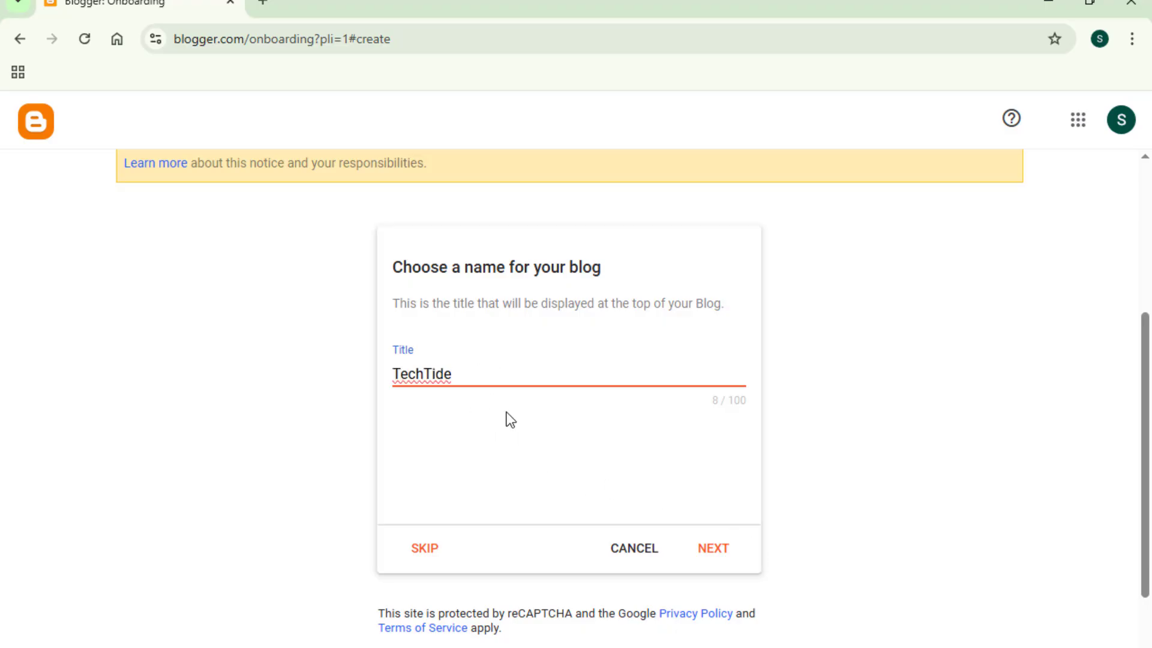
pyautogui.scroll(-2, 510, 417)
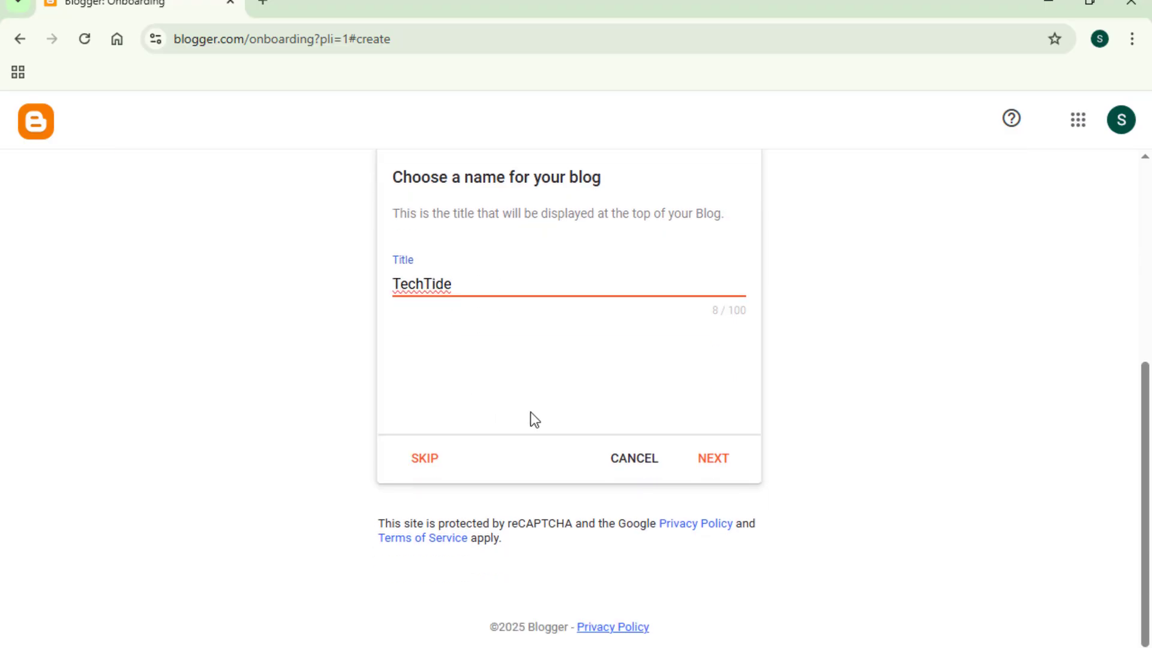
pyautogui.click(711, 458)
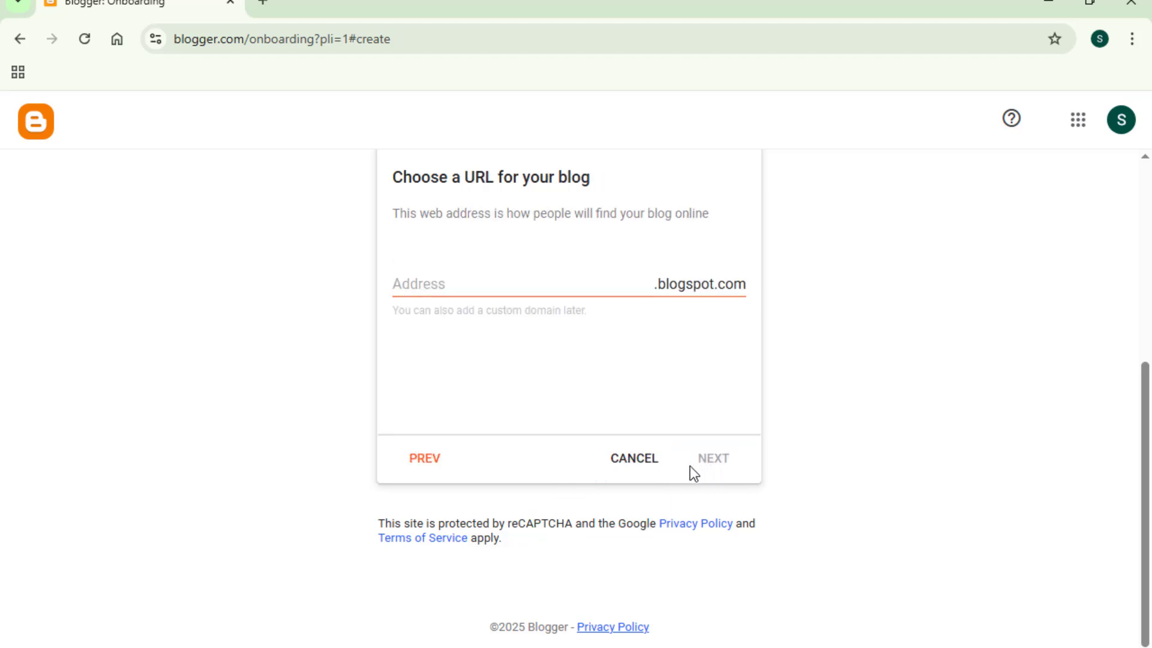
# Step: Set the blog's address to techtidets.blogspot.com, written in lowercase, and continue to the display name
pyautogui.click(467, 289)
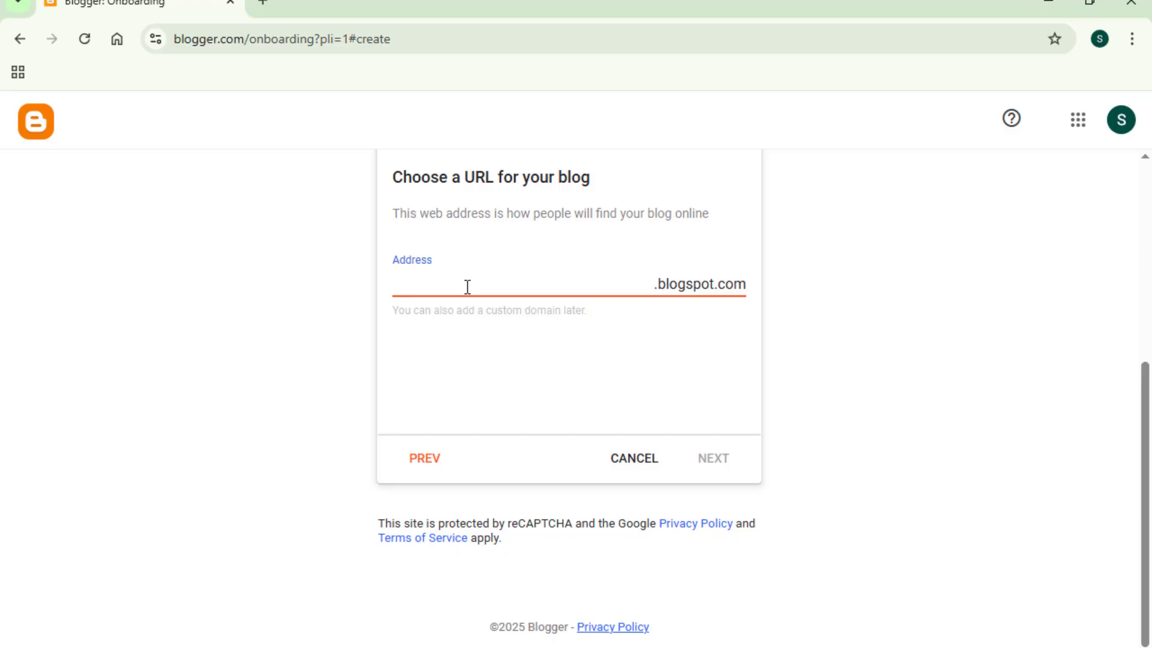
pyautogui.write('TechTide')
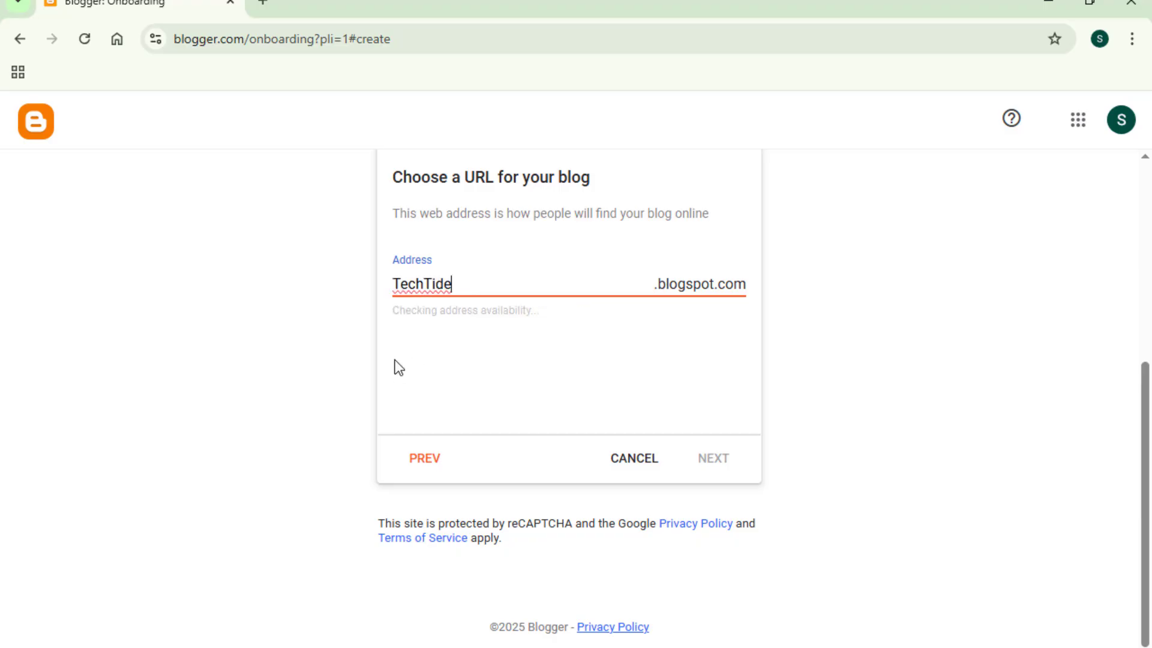
pyautogui.click(397, 288)
pyautogui.press('Delete')
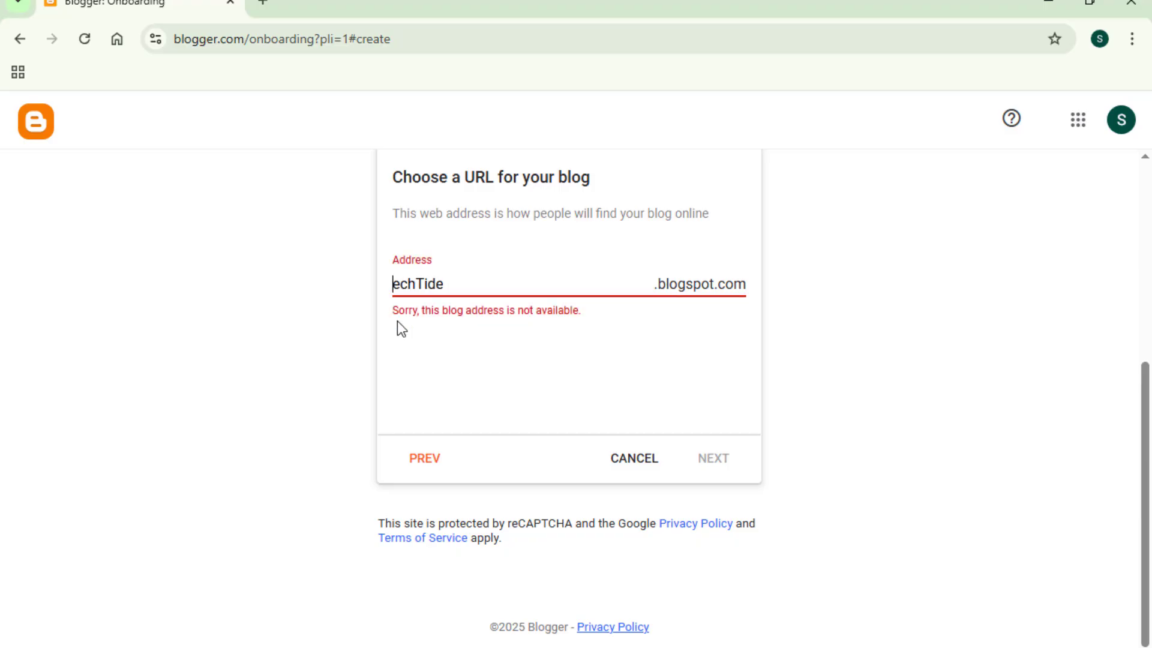
pyautogui.write('t')
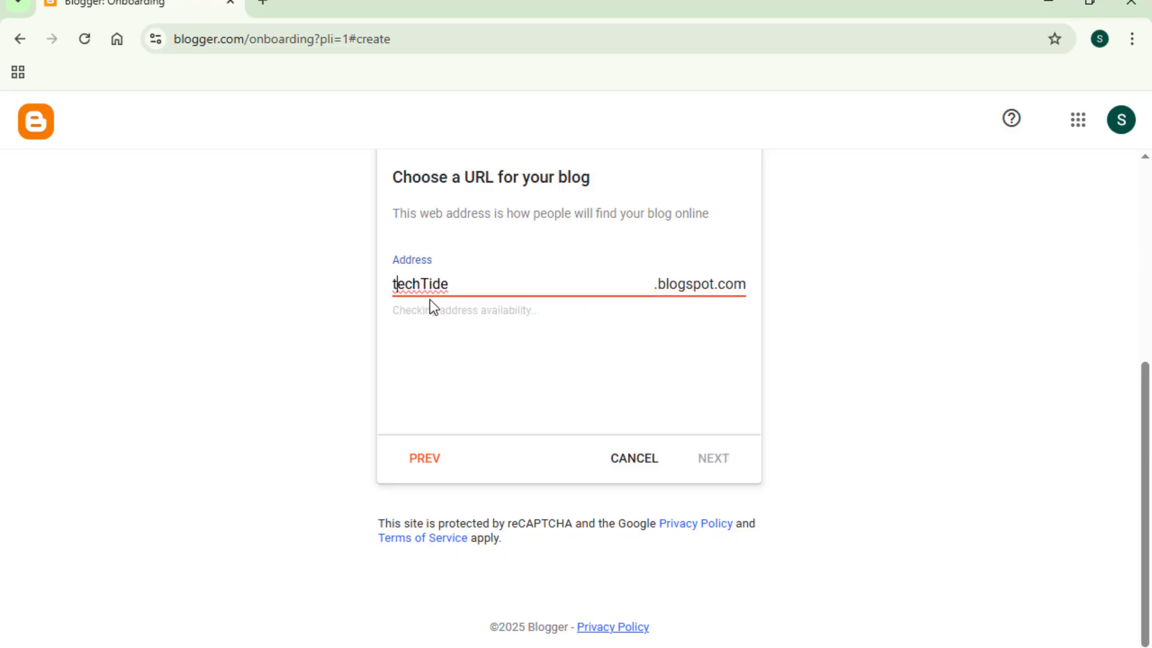
pyautogui.click(428, 285)
pyautogui.press('BackSpace')
pyautogui.write('t')
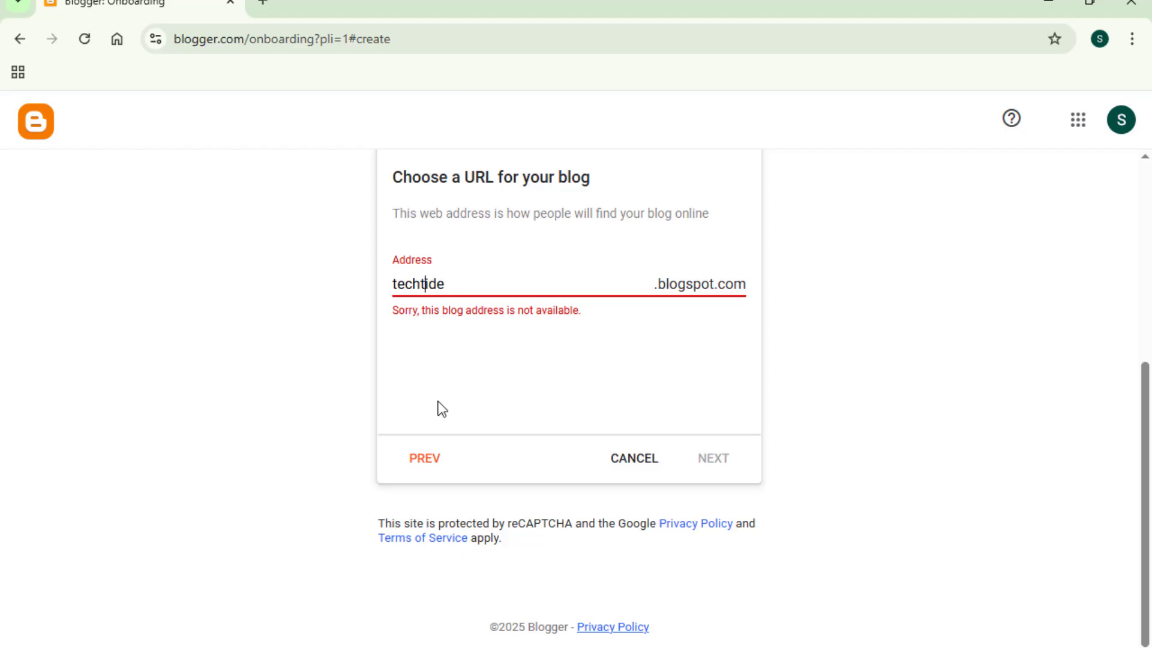
pyautogui.click(458, 287)
pyautogui.write('ts')
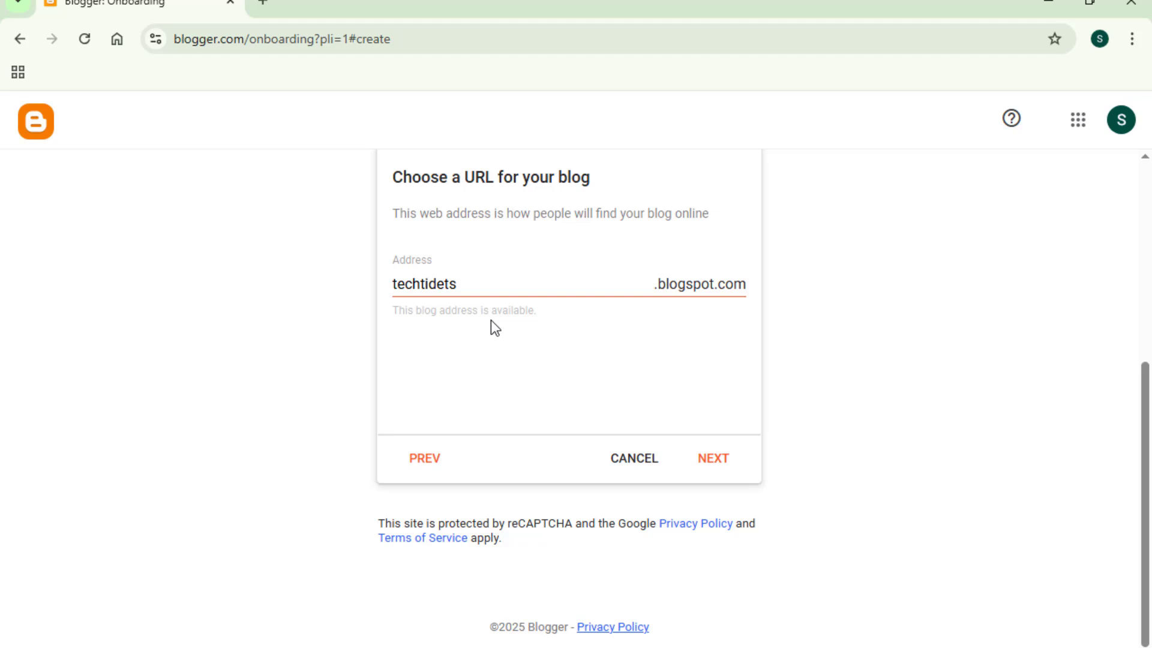
pyautogui.click(707, 468)
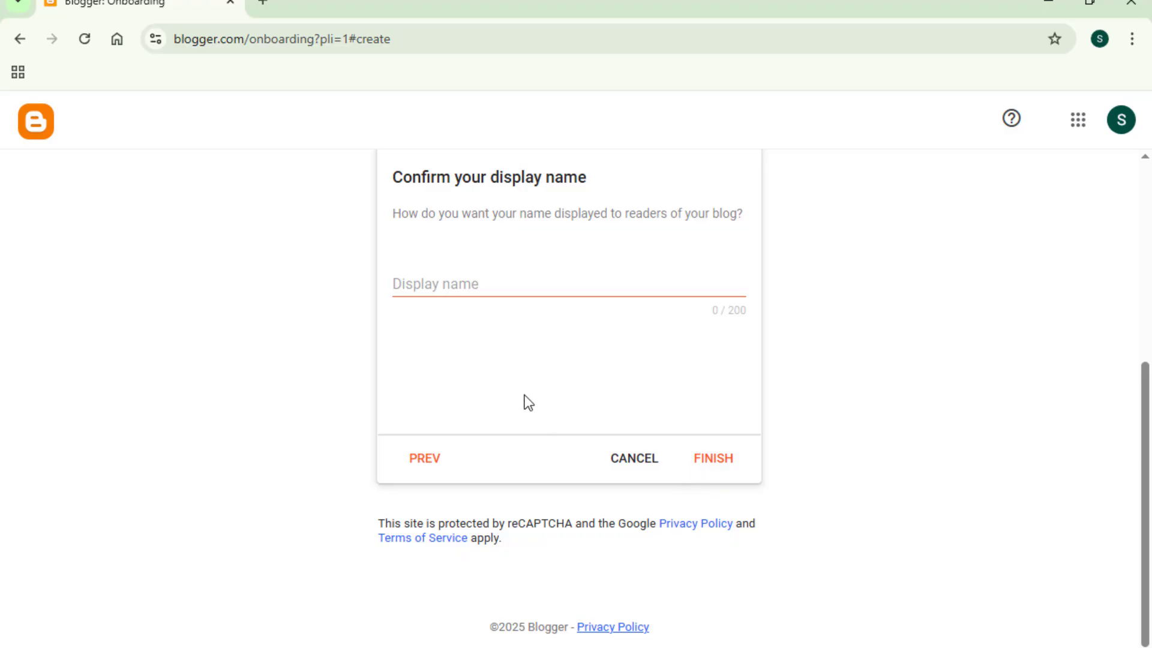
# Step: Set the display name to TechTide and finish creating the blog
pyautogui.click(492, 294)
pyautogui.write('TechTide')
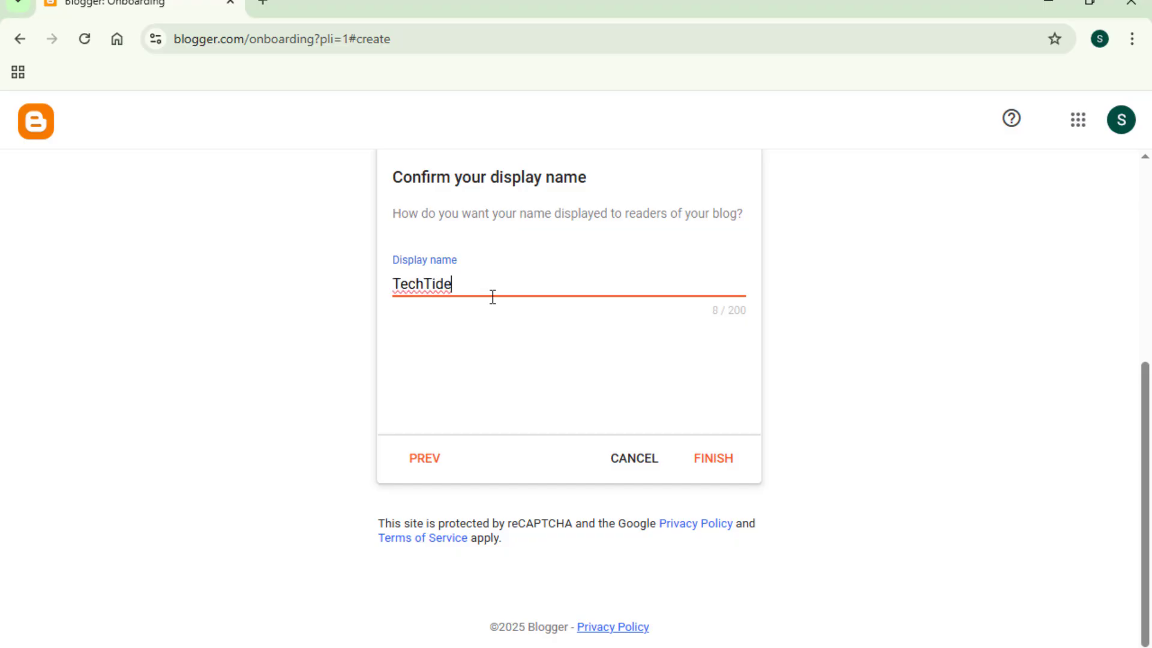
pyautogui.click(426, 283)
pyautogui.click(710, 476)
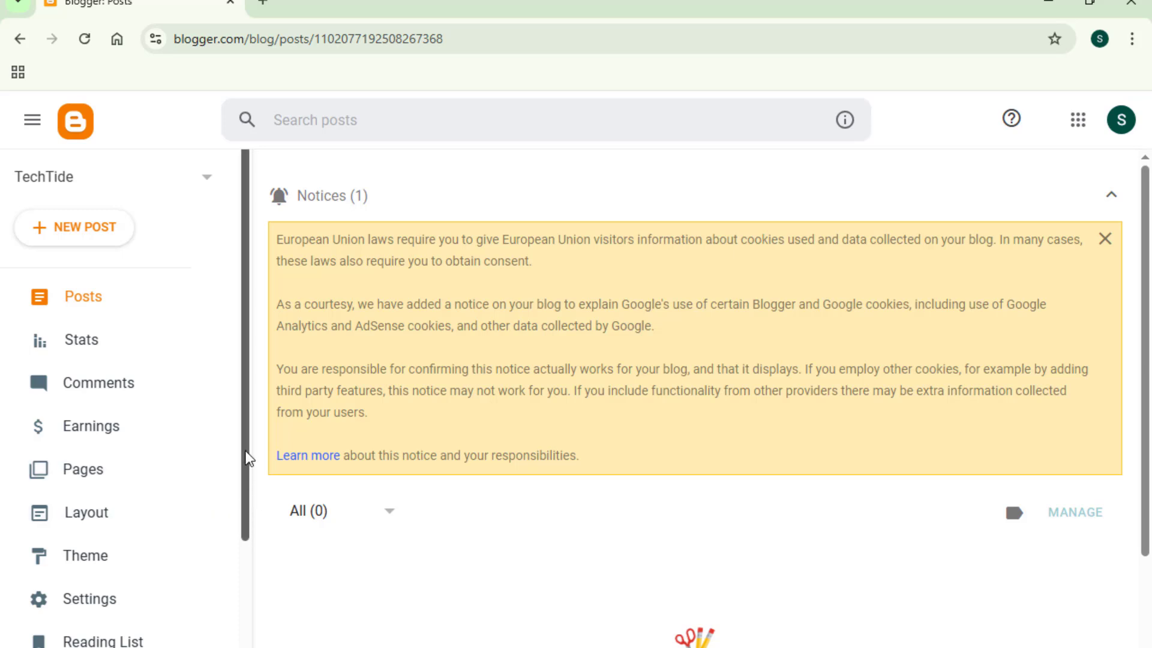
# Step: Look through the blog dashboard's sections and view the live TechTide blog
pyautogui.scroll(-3, 248, 462)
pyautogui.scroll(3, 244, 467)
pyautogui.scroll(-3, 192, 492)
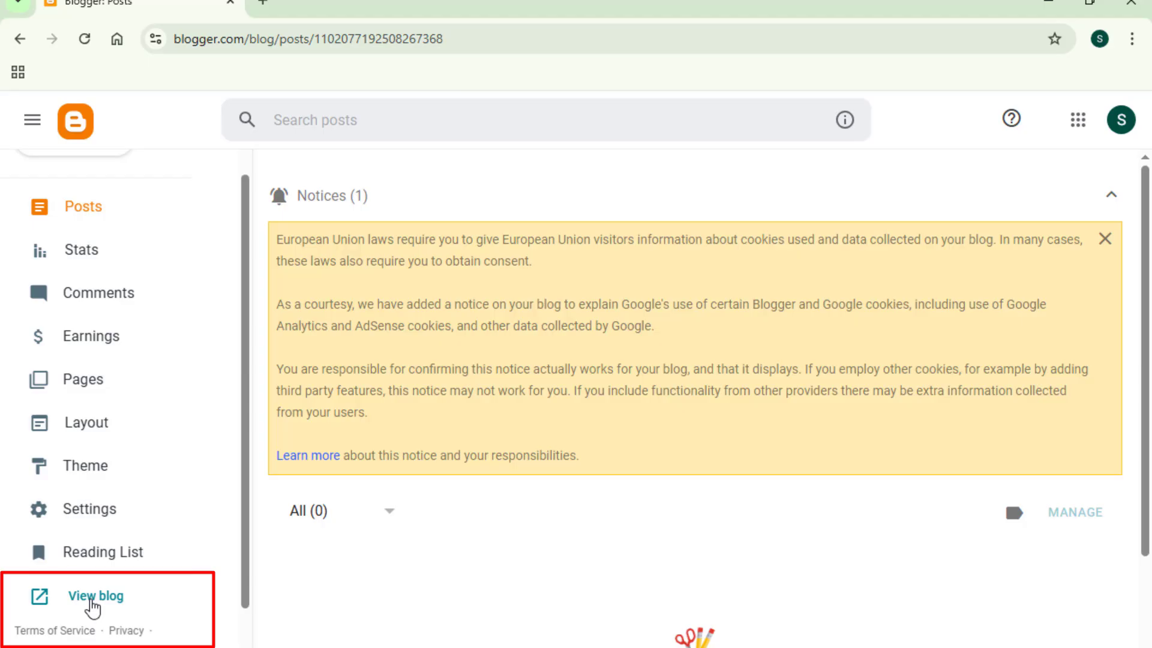
pyautogui.click(95, 595)
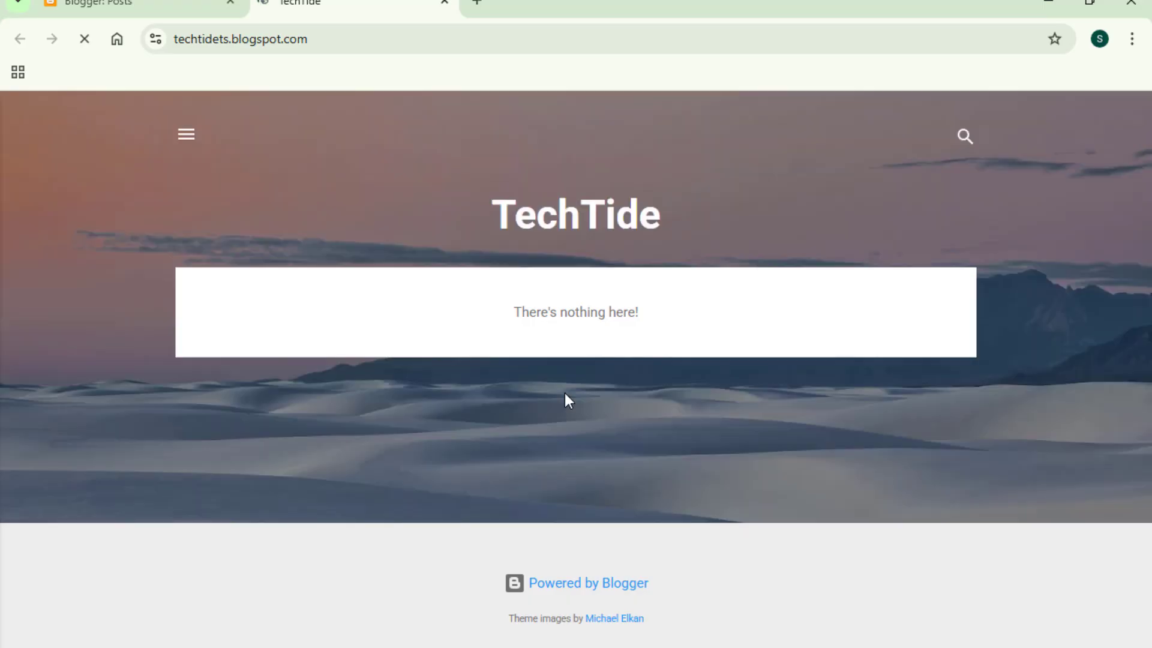
# Step: Return to the Blogger dashboard and create a new post
pyautogui.click(111, 7)
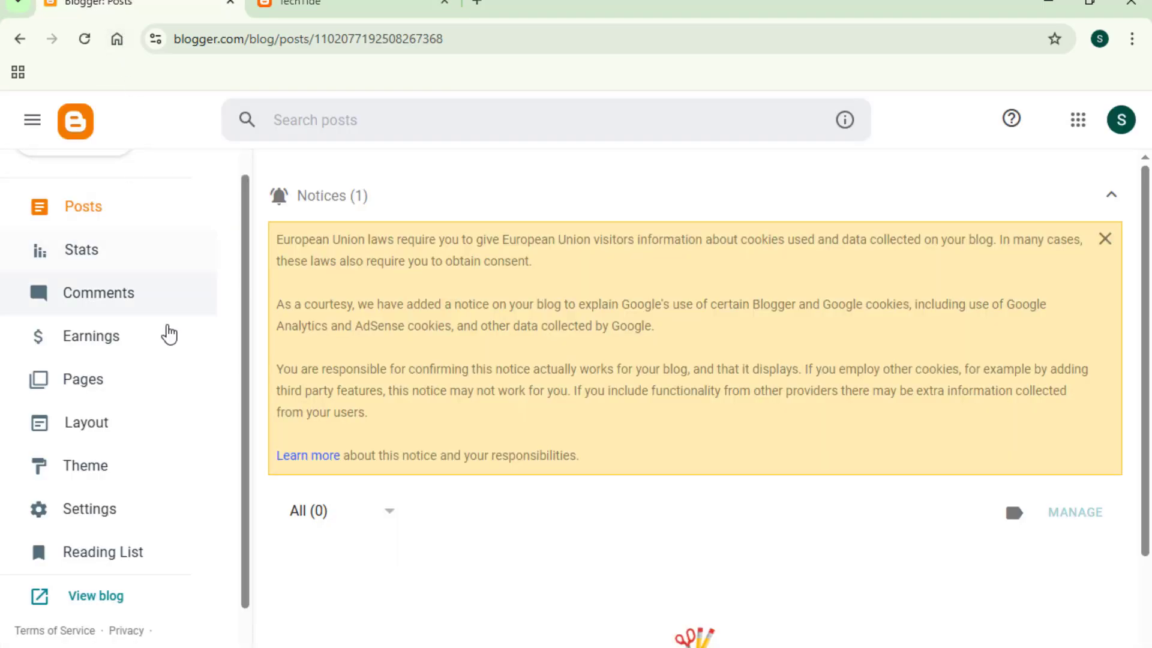
pyautogui.scroll(2, 117, 398)
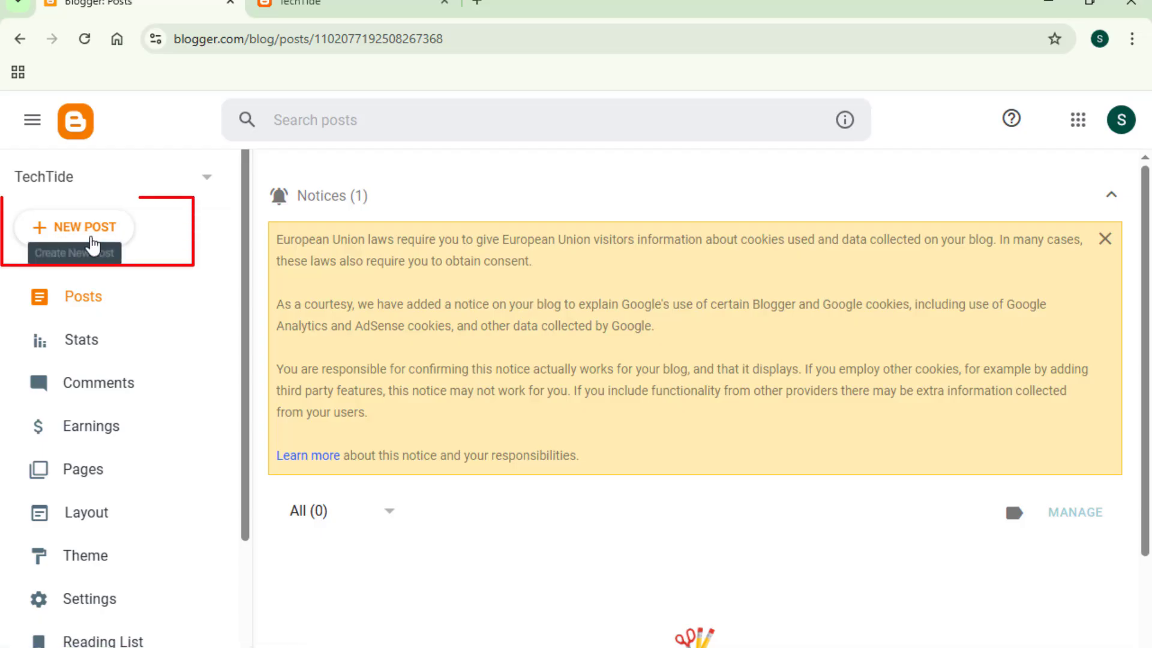
pyautogui.click(74, 242)
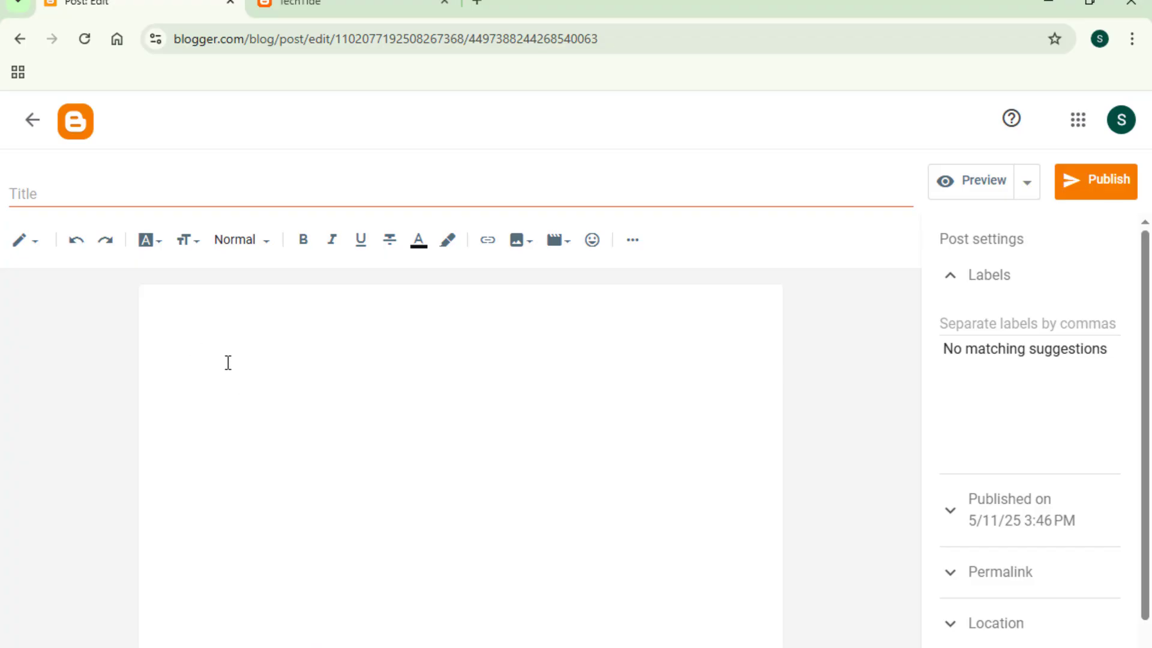
# Step: Switch to the YouTube channel window, open the Blogger guide Part 1 video and expand its full description
pyautogui.click(474, 647)
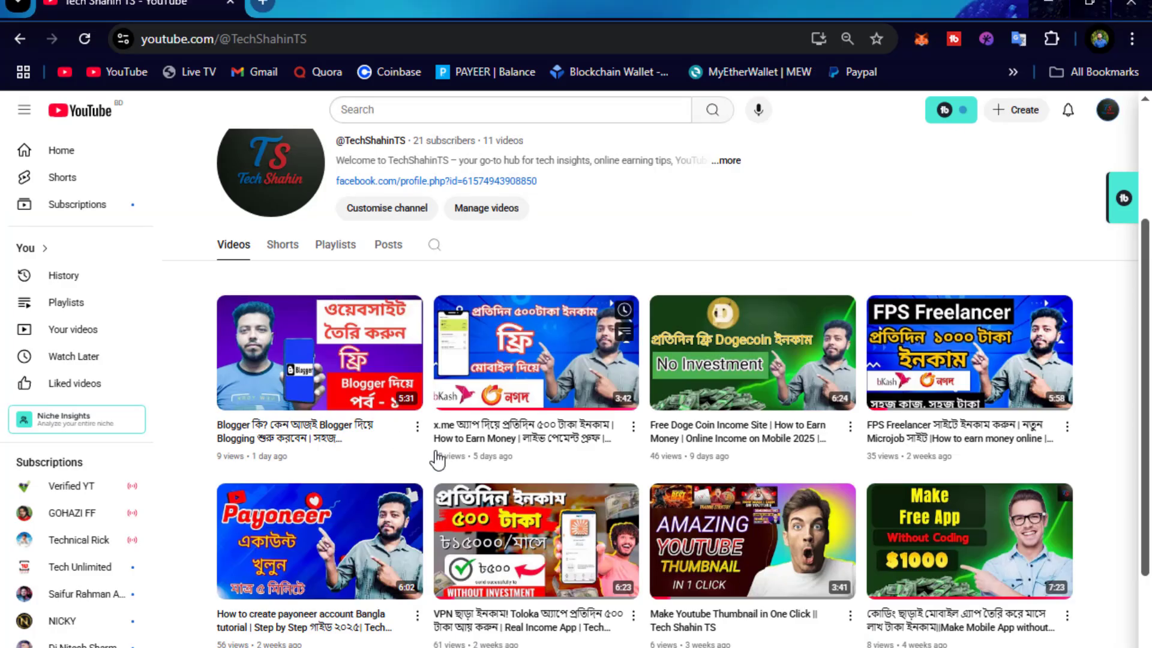
pyautogui.moveTo(438, 461)
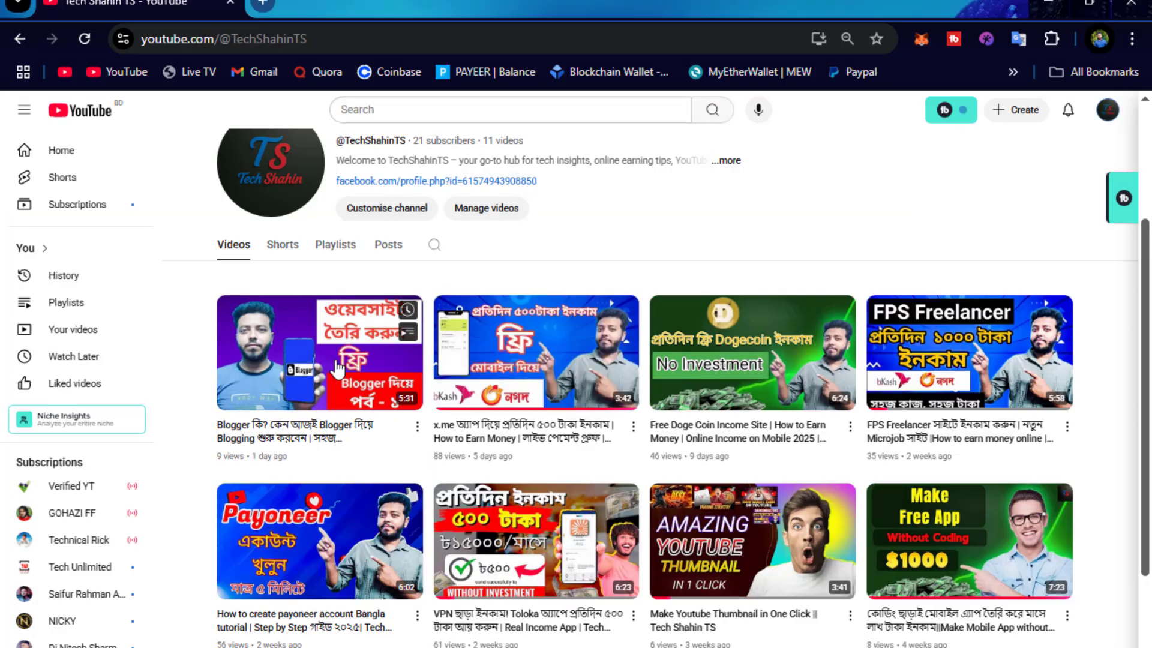
pyautogui.moveTo(314, 410)
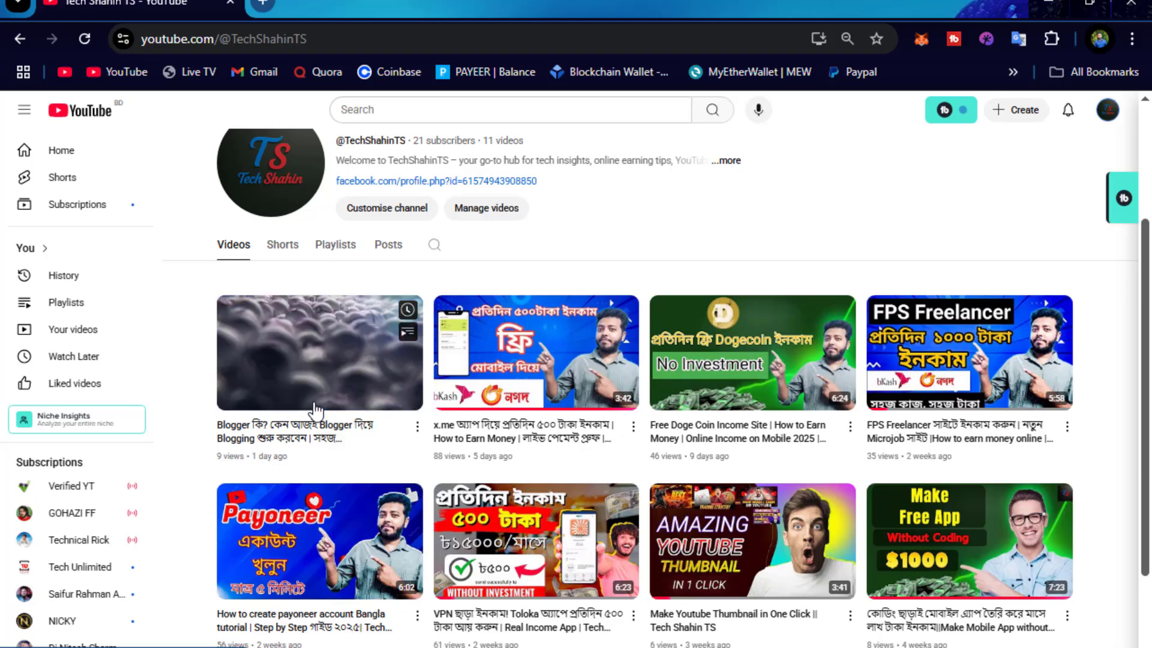
pyautogui.click(313, 408)
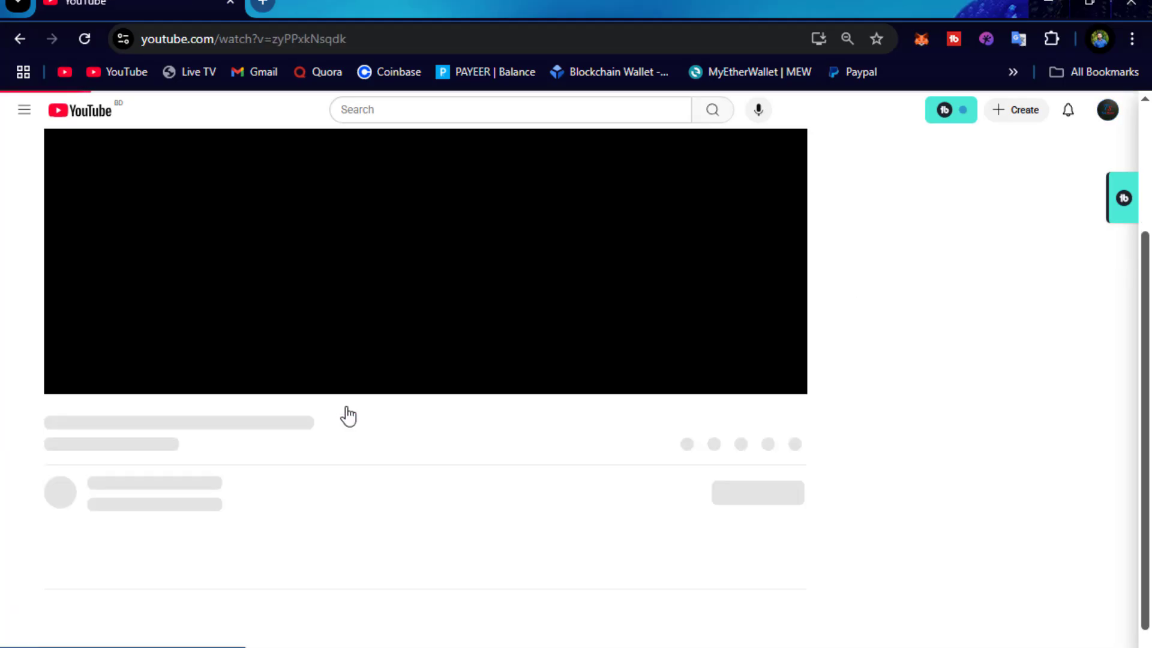
pyautogui.scroll(-4, 447, 458)
pyautogui.scroll(-2, 447, 457)
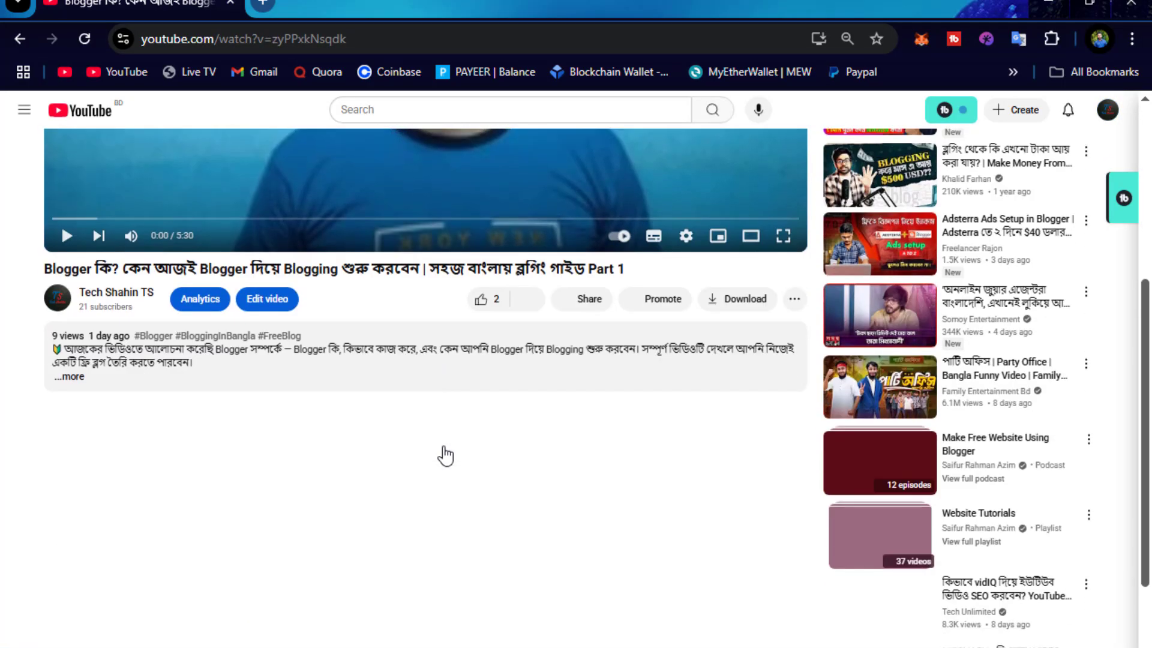
pyautogui.click(74, 384)
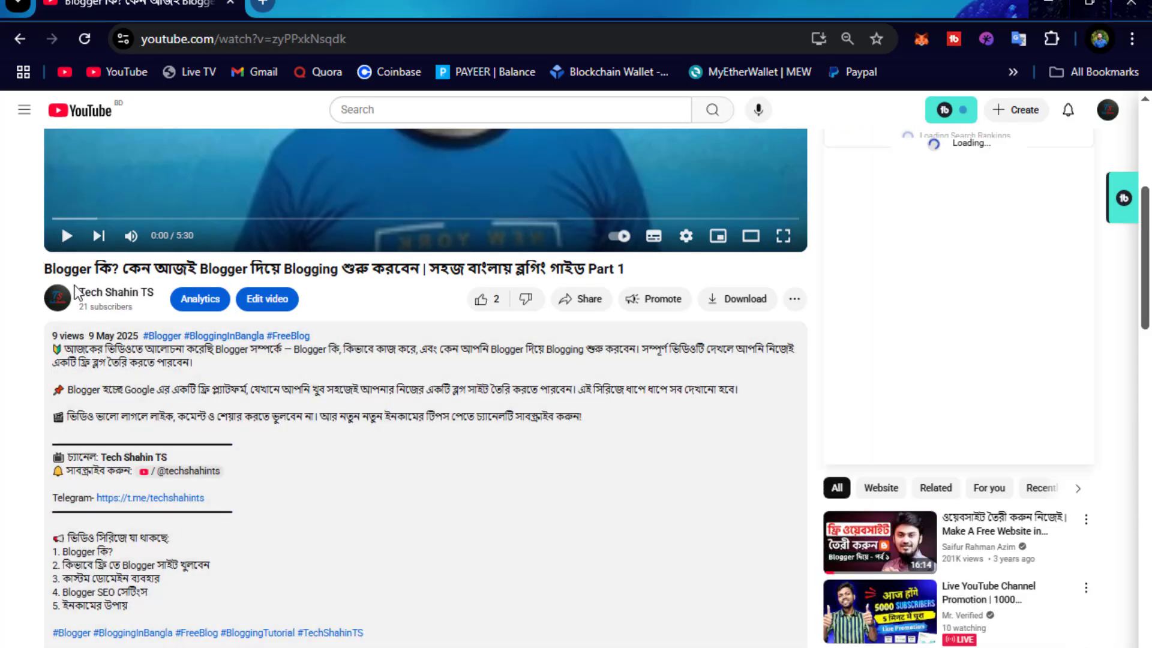
# Step: Copy the full title of the Blogger guide Part 1 video and switch to PowerPoint
pyautogui.moveTo(41, 270); pyautogui.dragTo(621, 282)
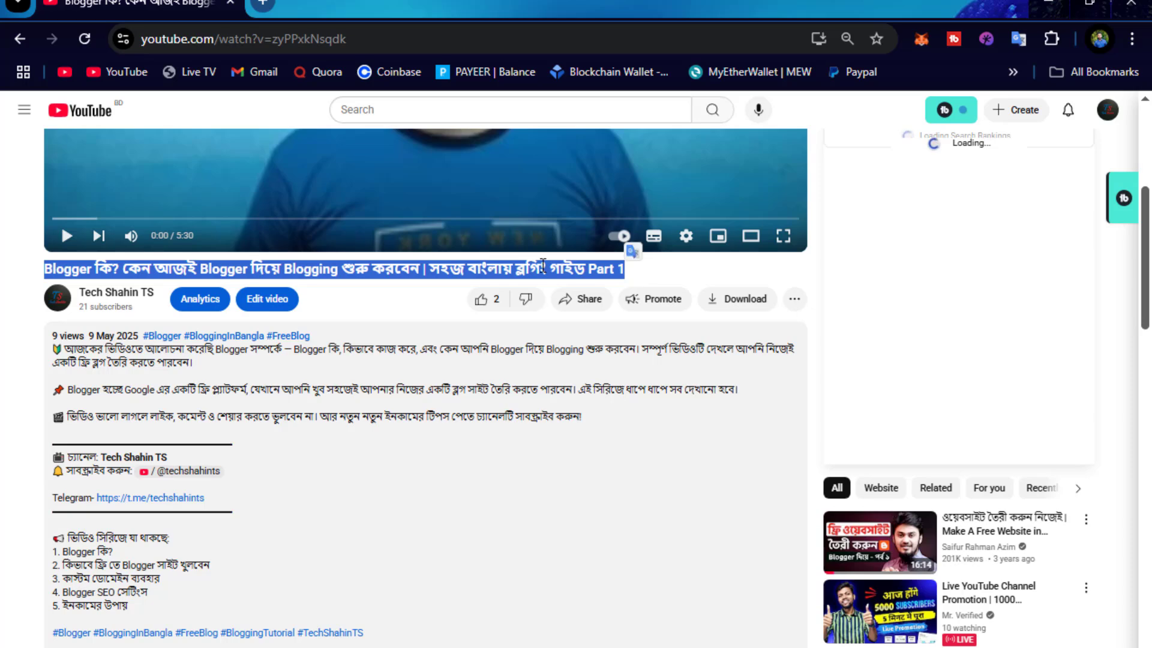
pyautogui.rightClick(543, 281)
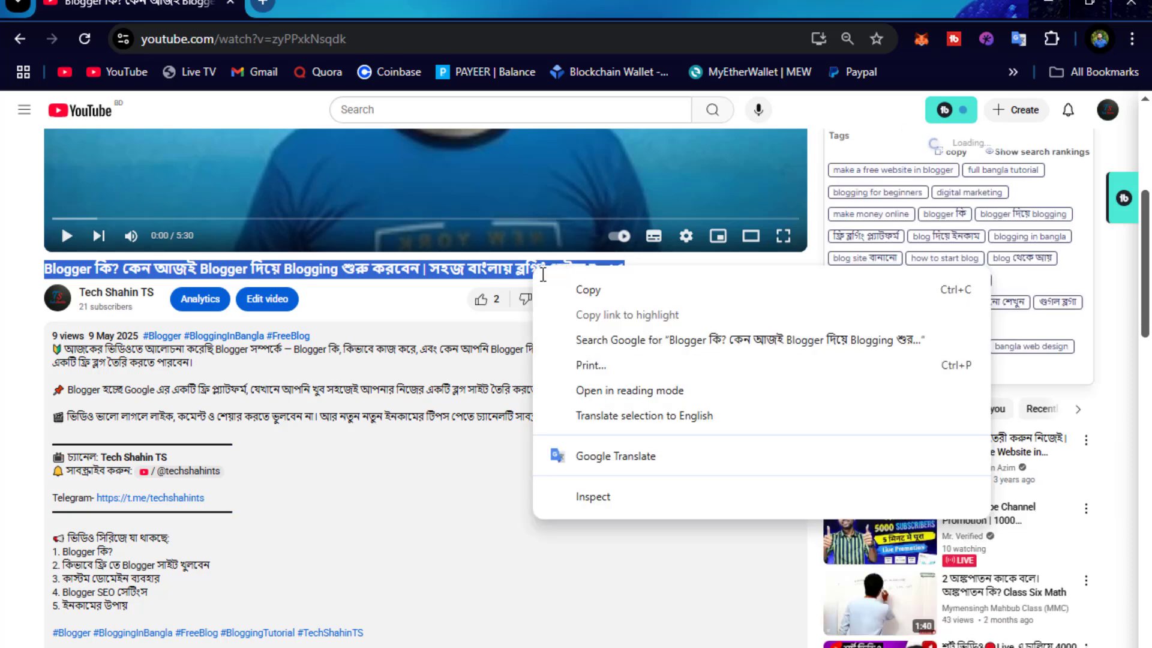
pyautogui.click(586, 289)
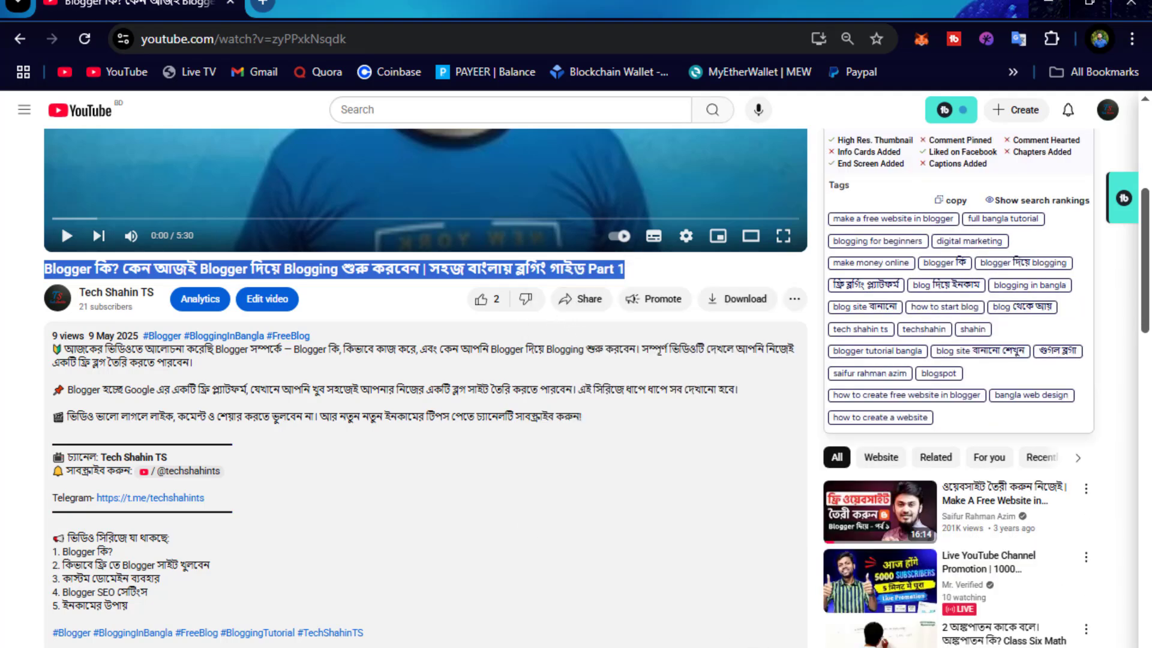
pyautogui.hotkey('alt', 'Tab')
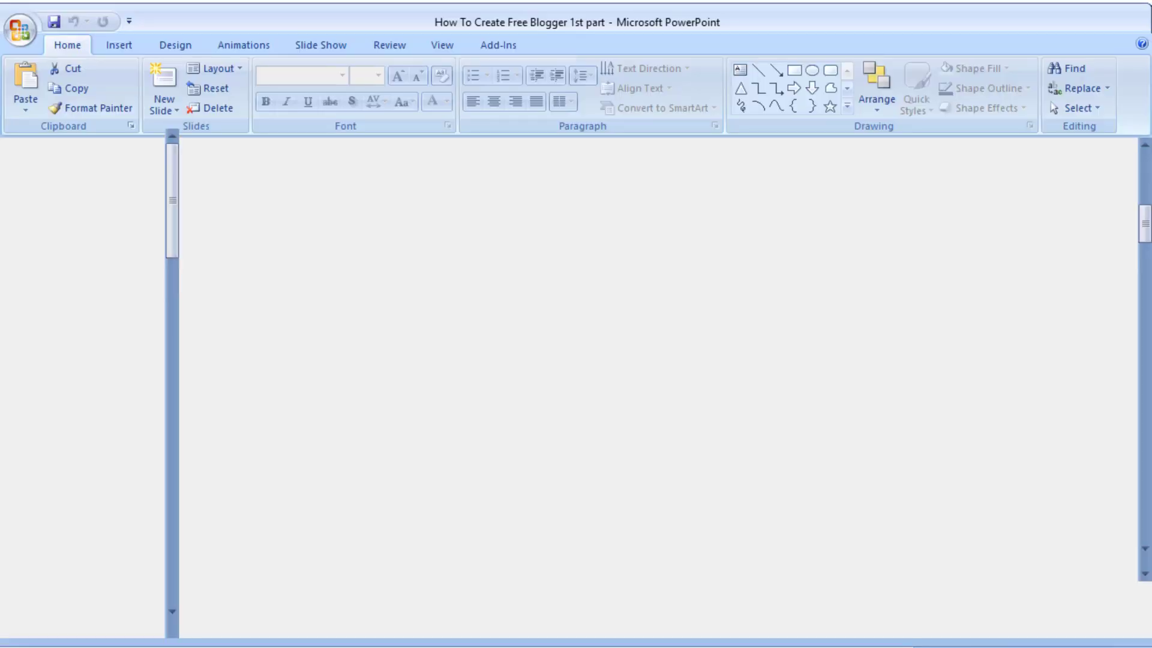
# Step: Switch to the Blogger post editor, paste the copied video title as the post title and move to the post body
pyautogui.hotkey('alt', 'Tab')
pyautogui.hotkey('alt', 'Tab')
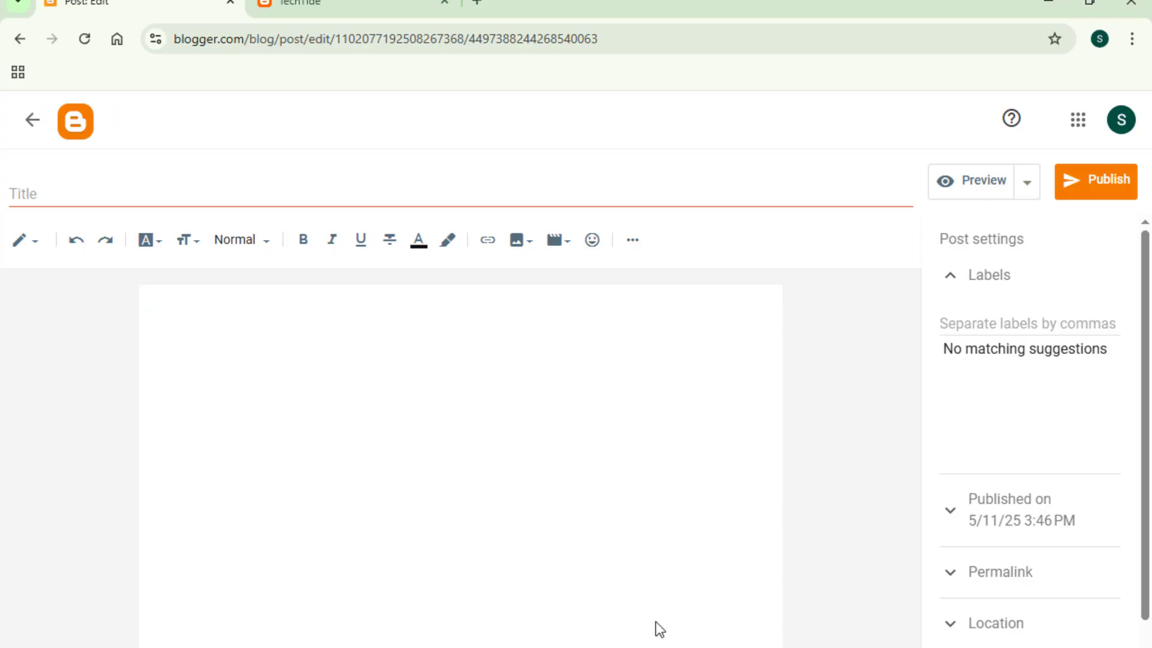
pyautogui.click(38, 197)
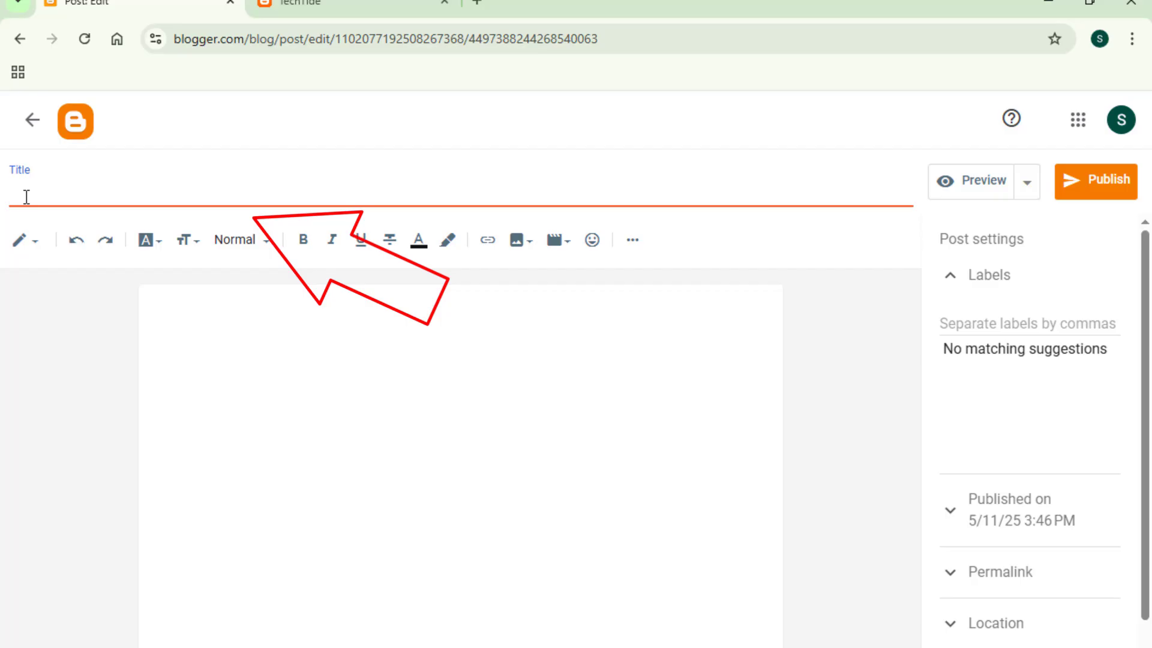
pyautogui.hotkey('ctrl', 'v')
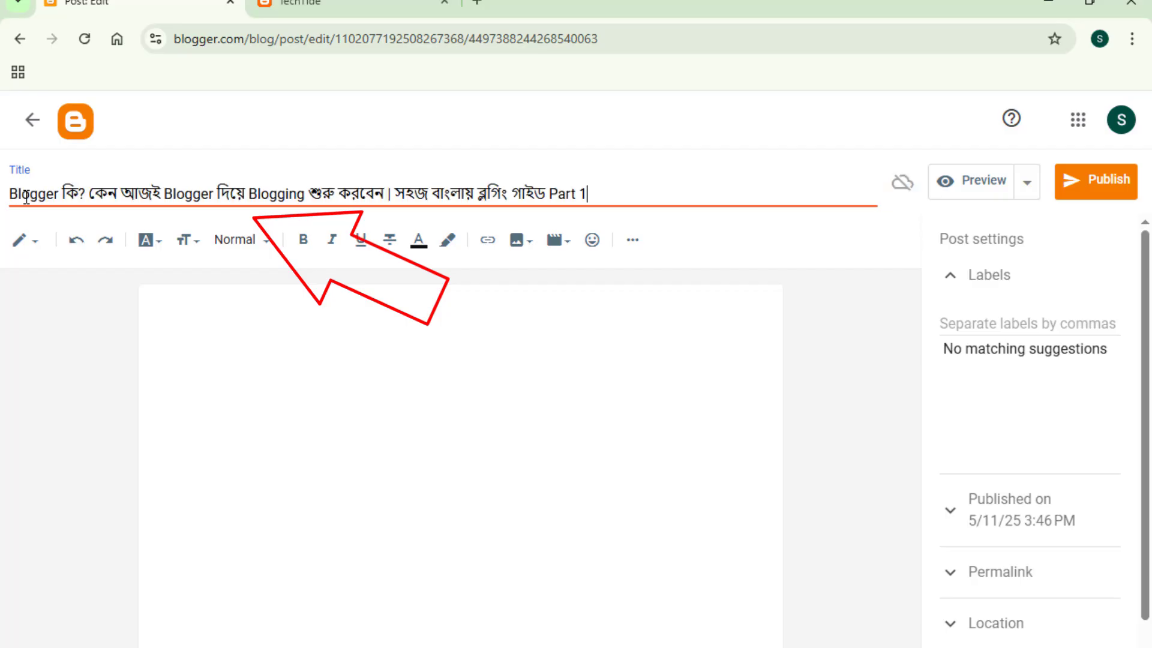
pyautogui.click(283, 314)
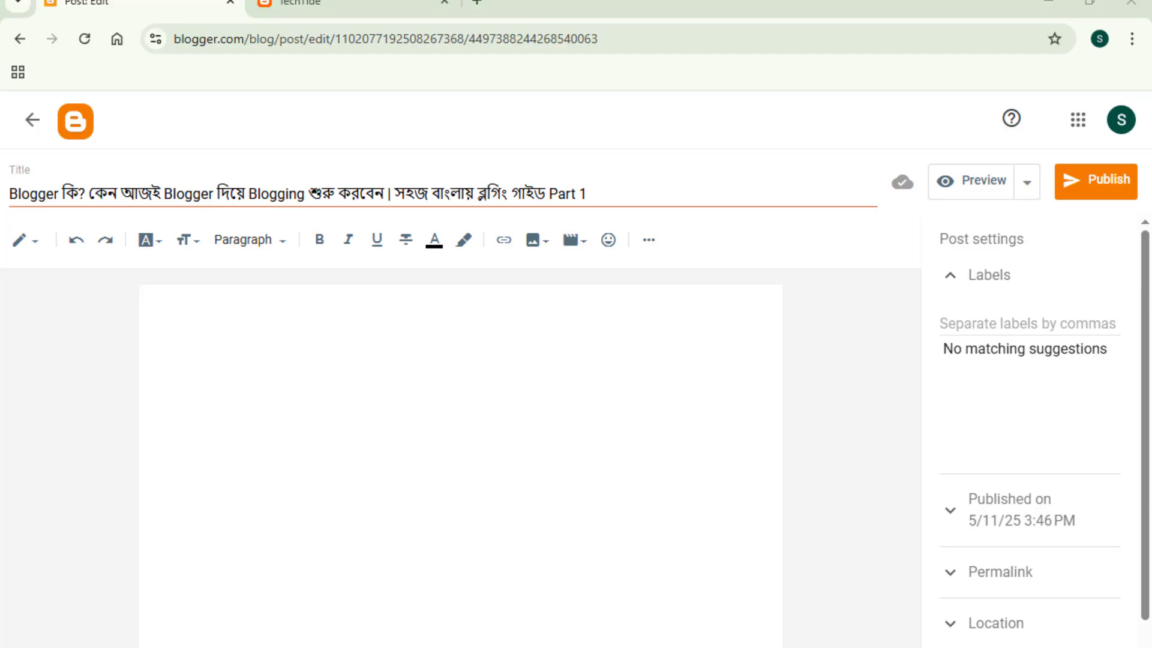
# Step: Switch to the YouTube video and copy its iframe embed code from the share options
pyautogui.hotkey('alt', 'Tab')
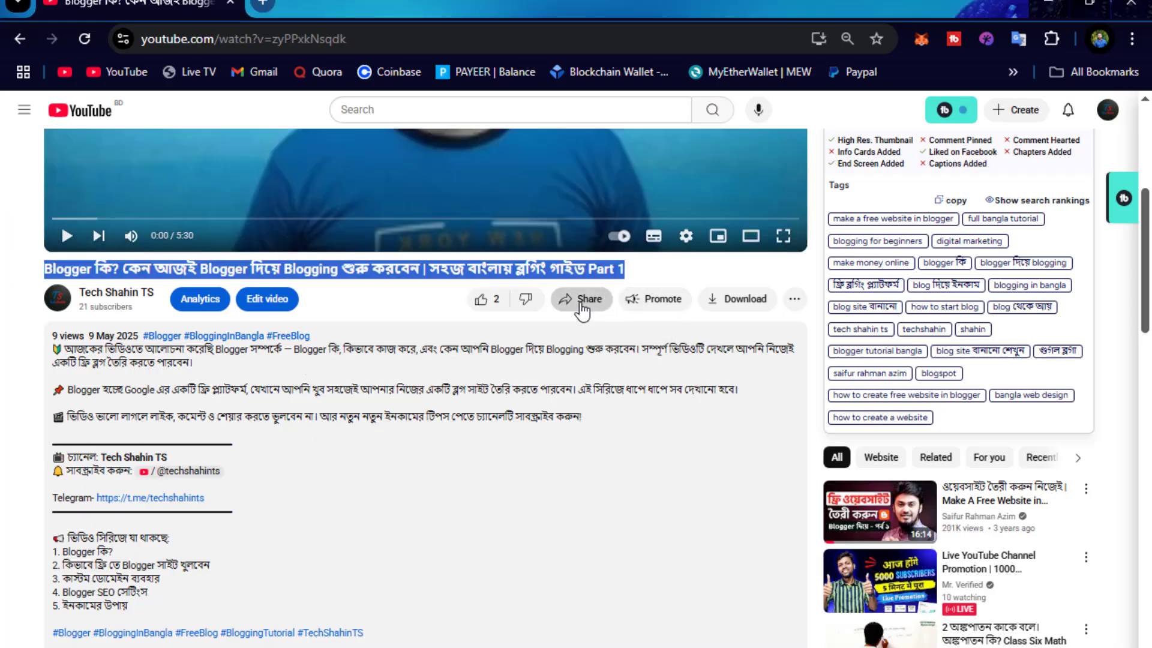
pyautogui.click(581, 307)
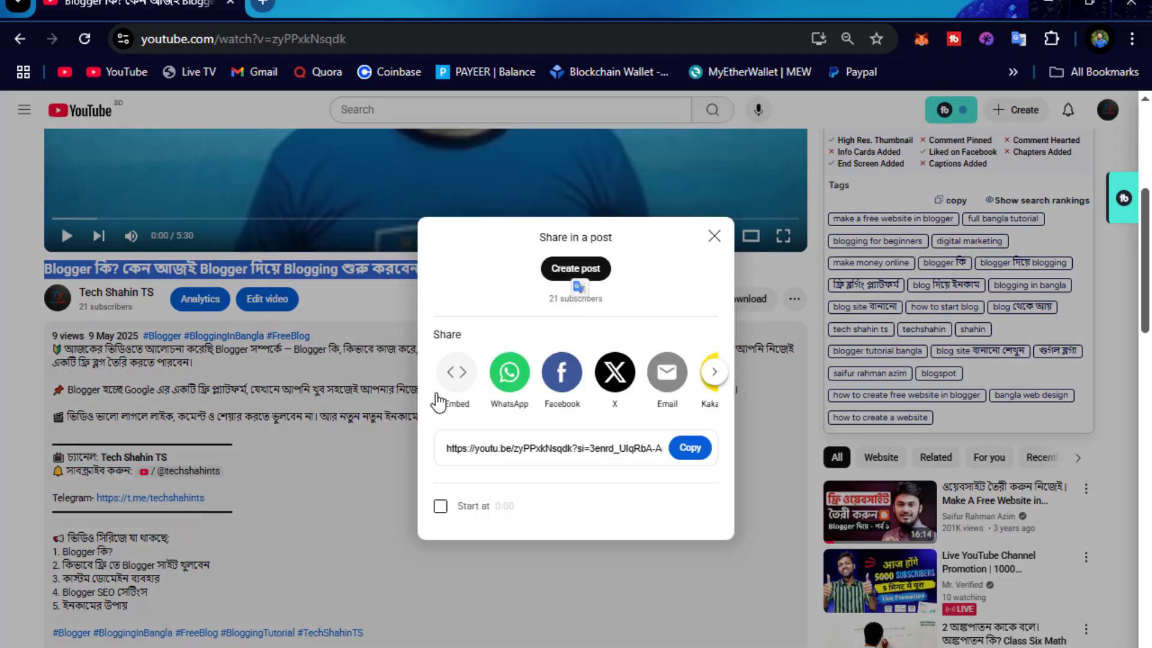
pyautogui.click(457, 375)
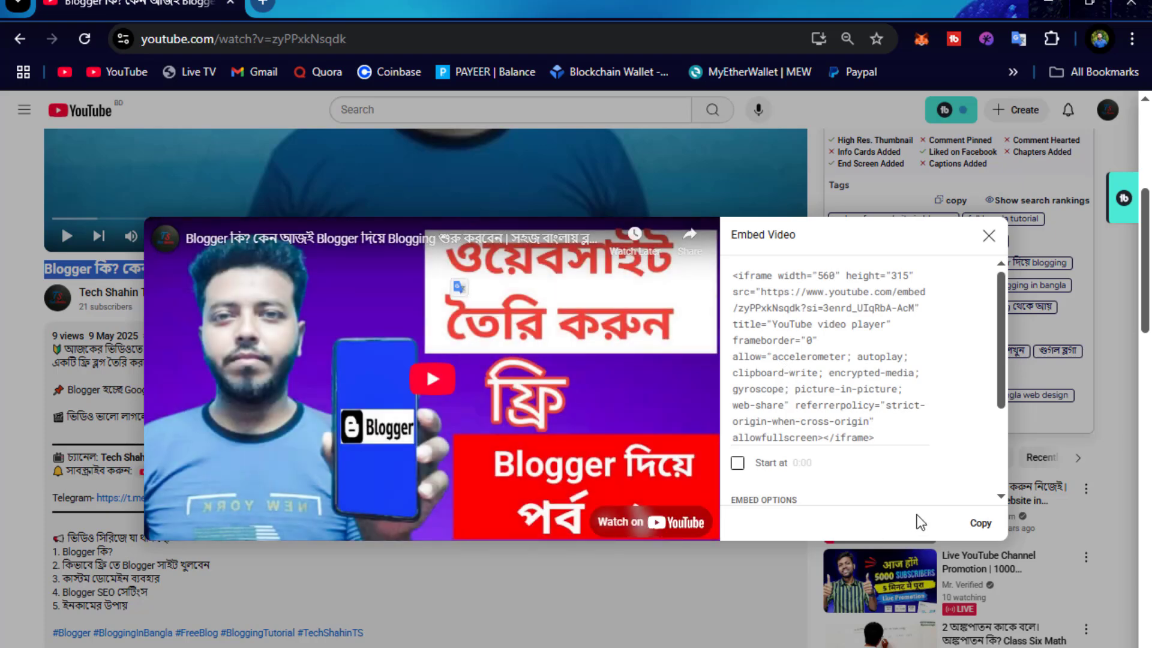
pyautogui.click(981, 528)
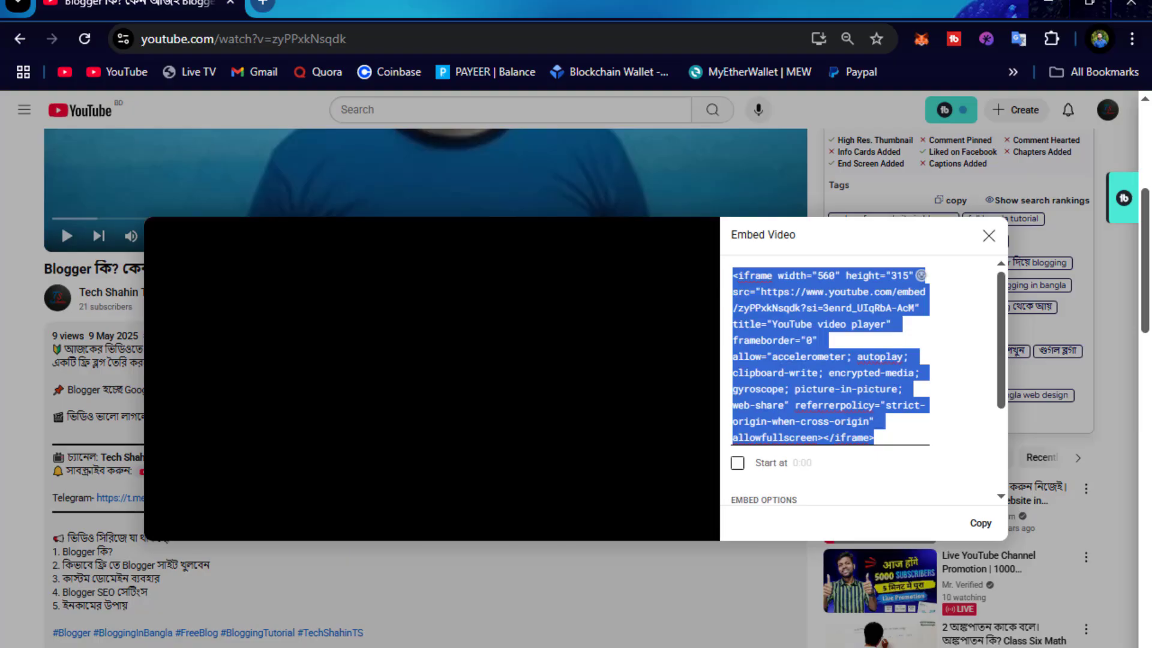
# Step: In the Blogger post's HTML view, replace the empty paragraph code with the copied embed code and return to Compose view
pyautogui.hotkey('alt', 'Tab')
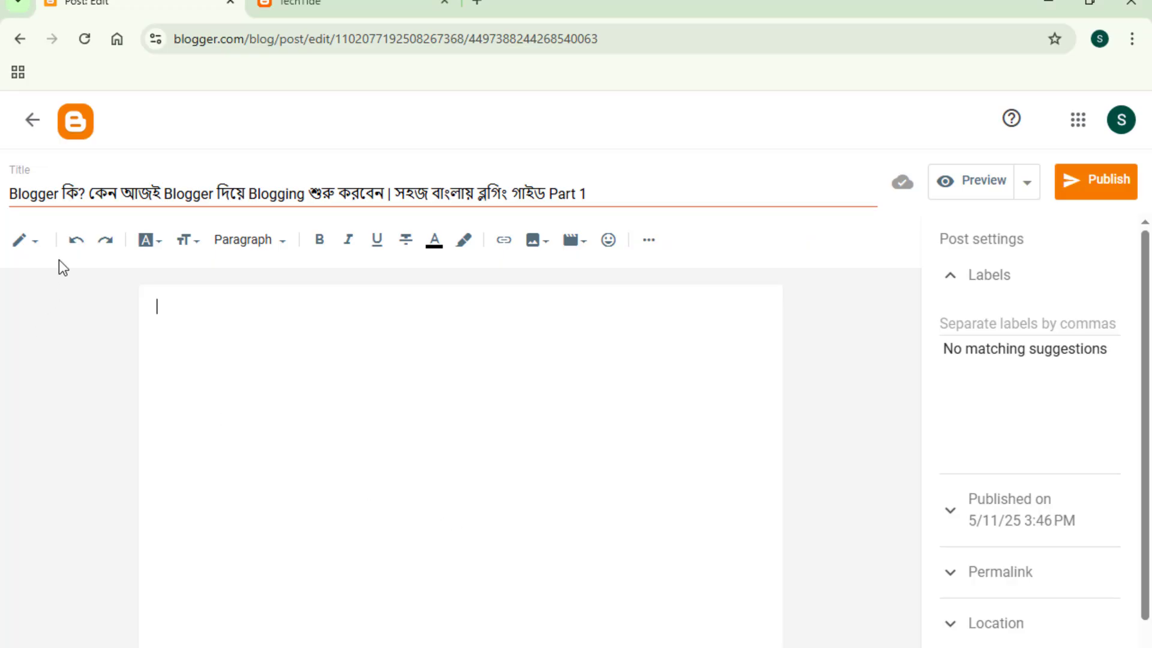
pyautogui.click(17, 244)
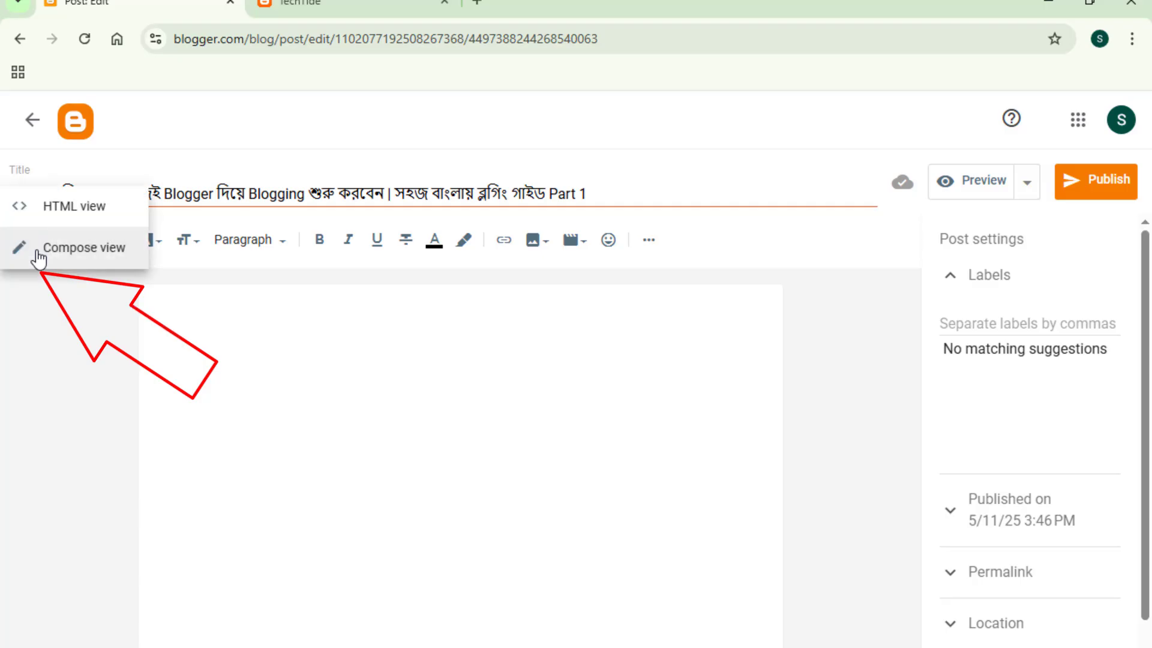
pyautogui.click(71, 223)
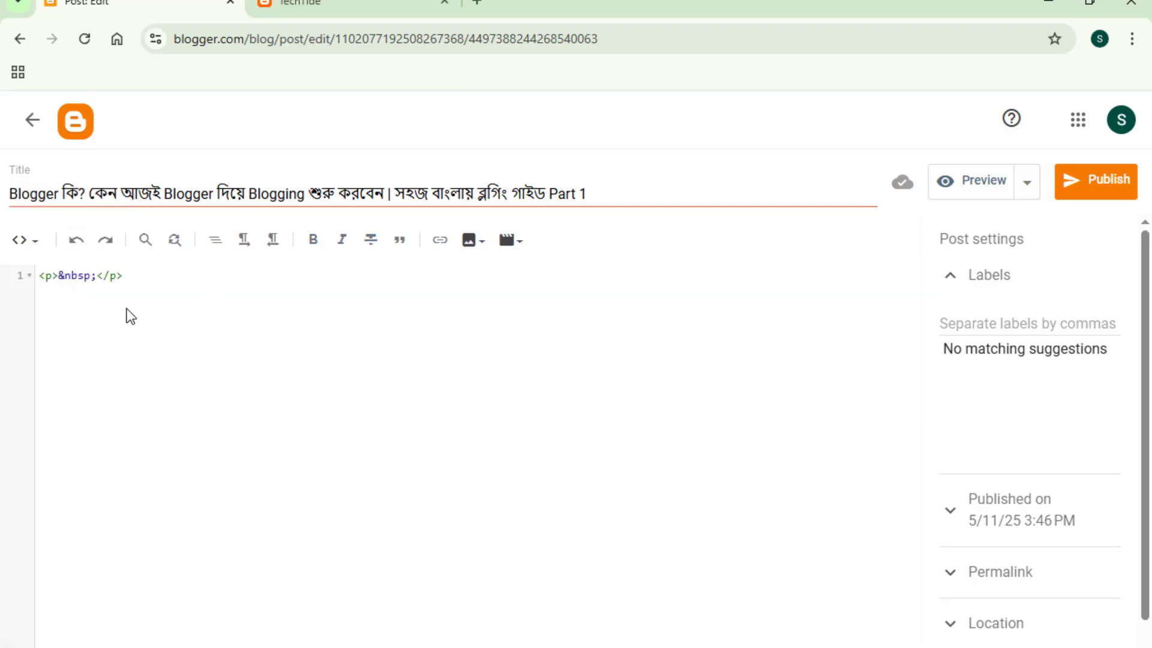
pyautogui.moveTo(132, 280); pyautogui.dragTo(9, 280)
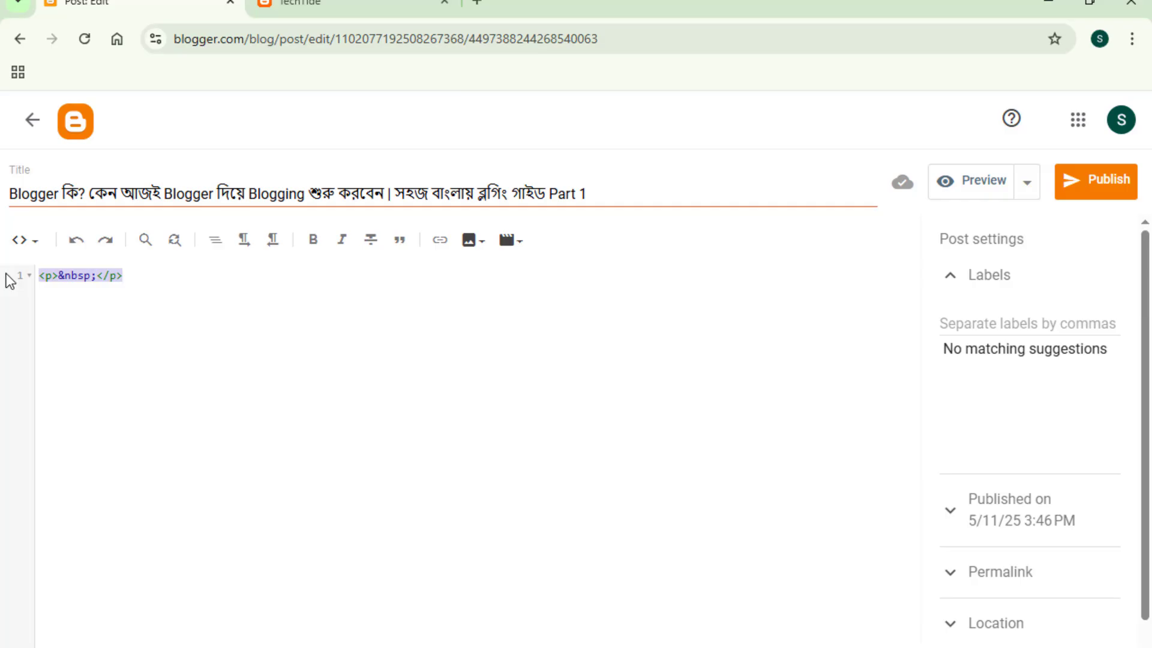
pyautogui.press('BackSpace')
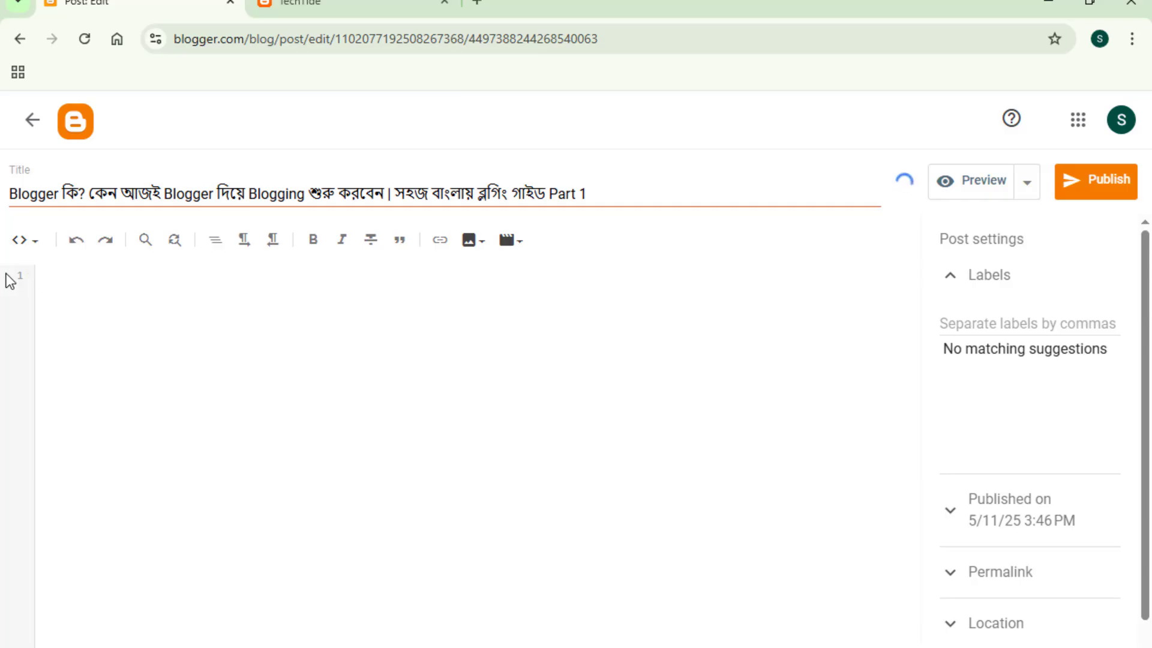
pyautogui.hotkey('ctrl', 'v')
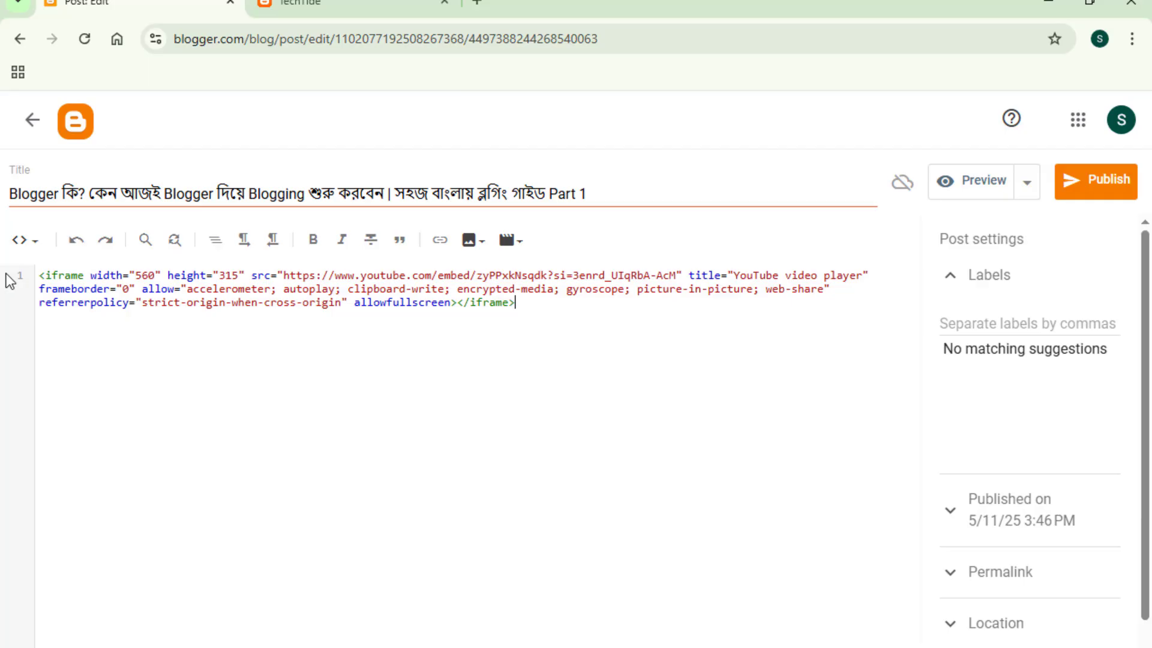
pyautogui.click(41, 258)
pyautogui.click(77, 294)
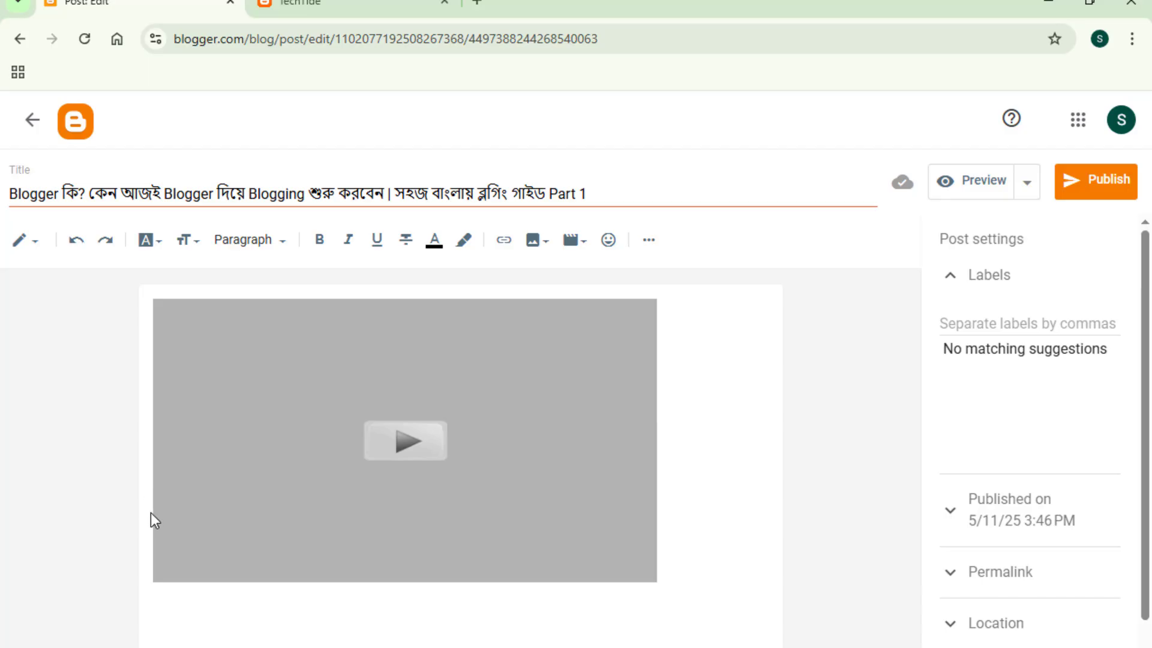
# Step: Copy the first paragraph of the YouTube video's description and paste it above the embedded video in the Blogger post
pyautogui.click(151, 585)
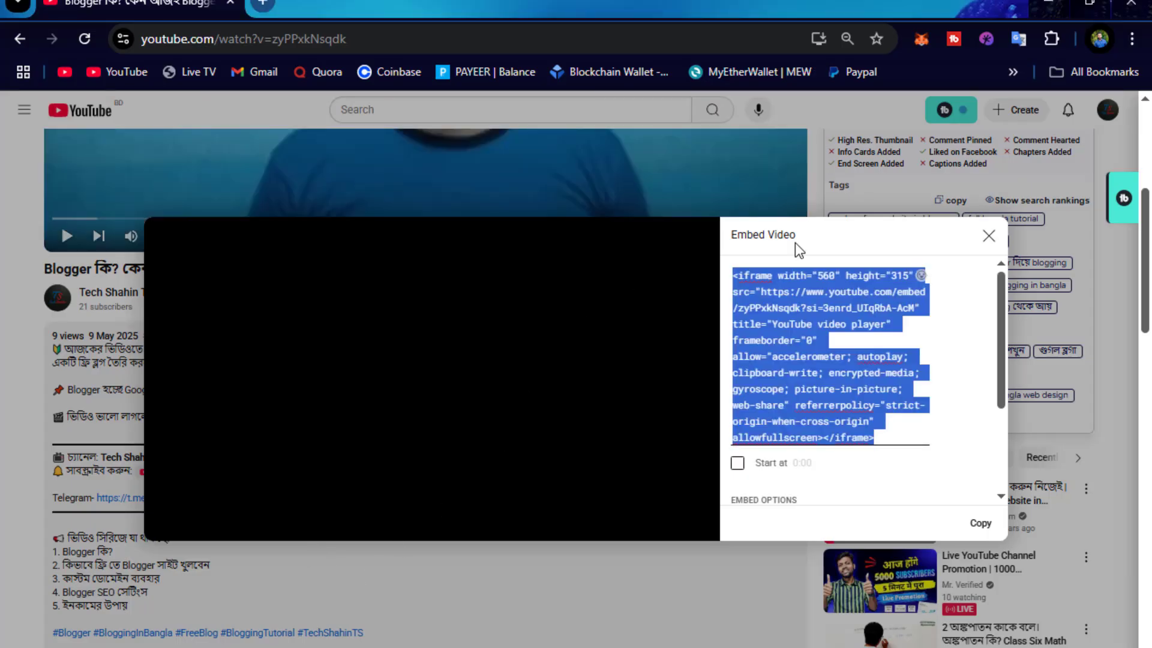
pyautogui.click(988, 236)
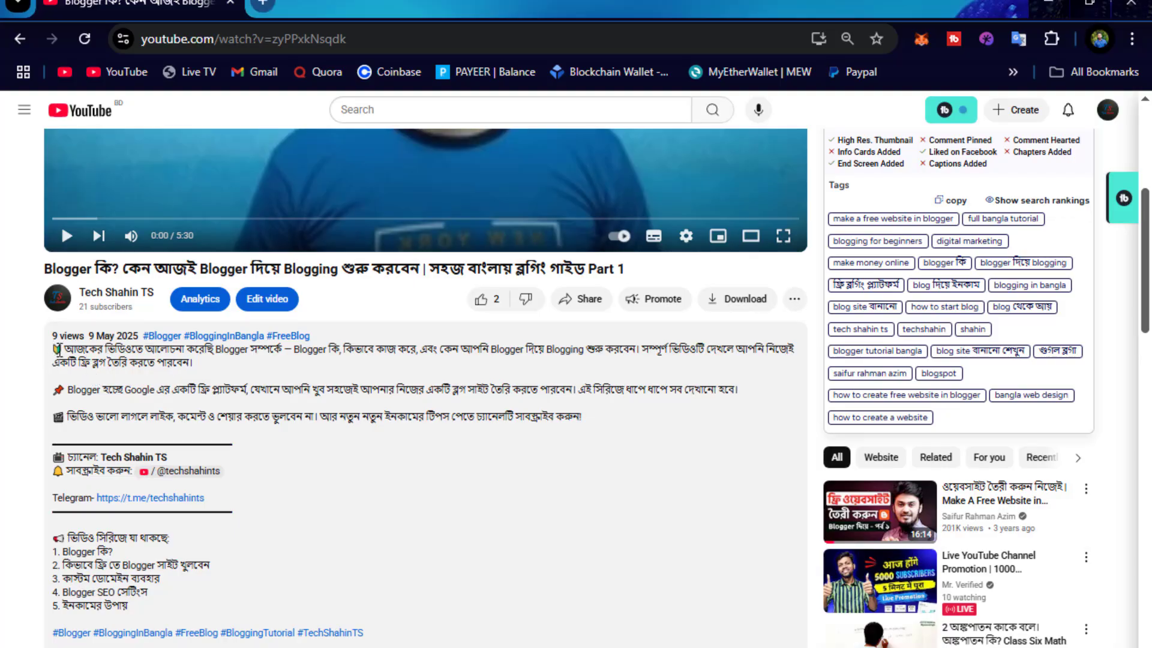
pyautogui.tripleClick(57, 348)
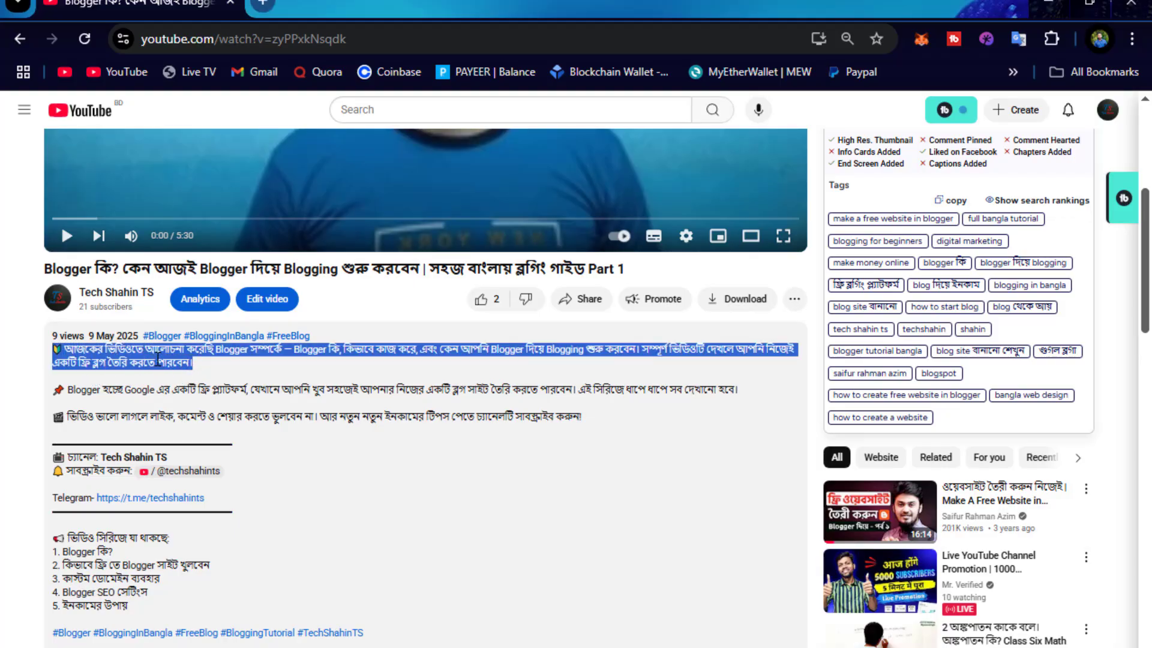
pyautogui.rightClick(158, 359)
pyautogui.click(211, 383)
pyautogui.hotkey('alt', 'Tab')
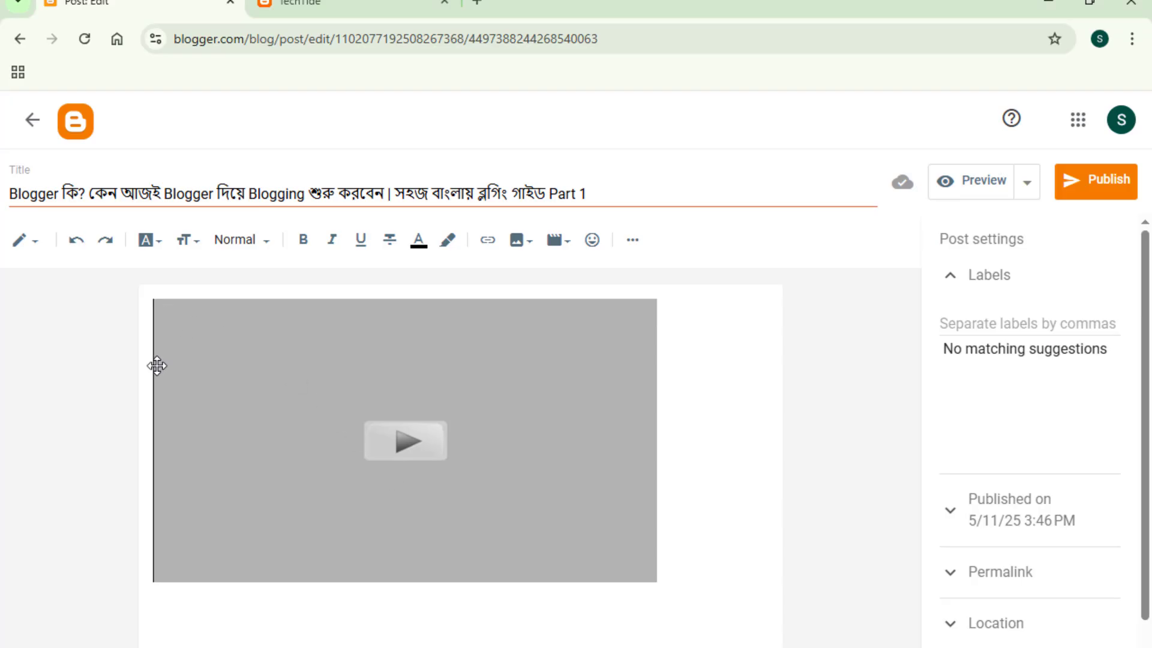
pyautogui.hotkey('ctrl', 'v')
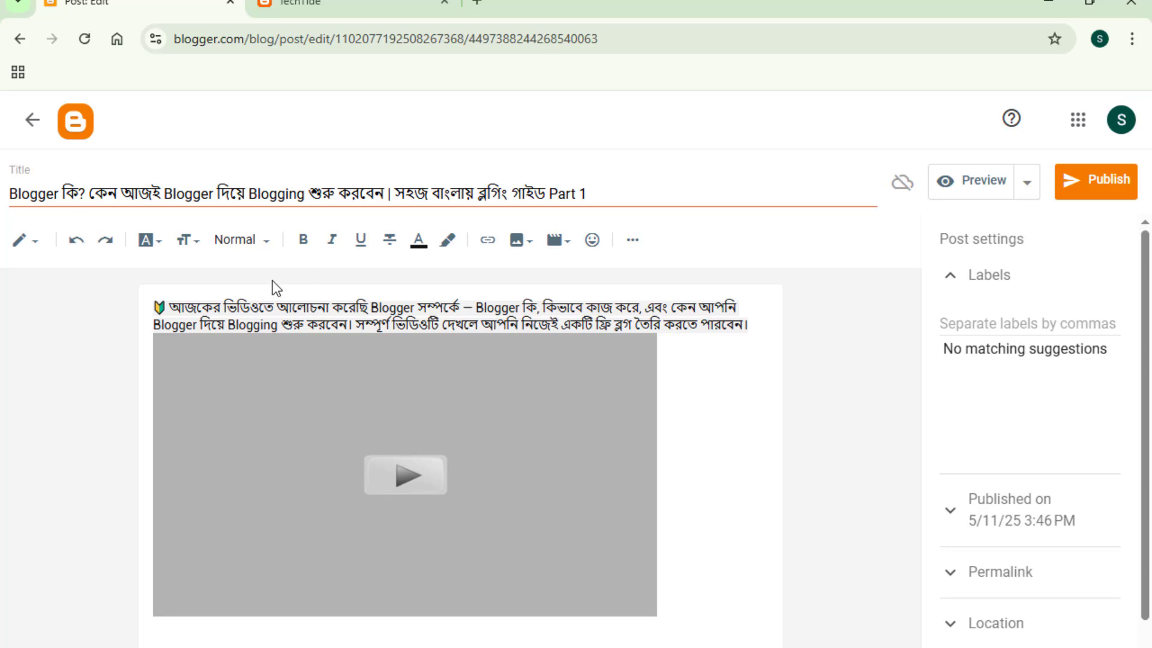
# Step: Make the introductory paragraph above the video bold and set its font size to Large
pyautogui.moveTo(749, 324); pyautogui.dragTo(212, 307)
pyautogui.moveTo(103, 302); pyautogui.dragTo(132, 282)
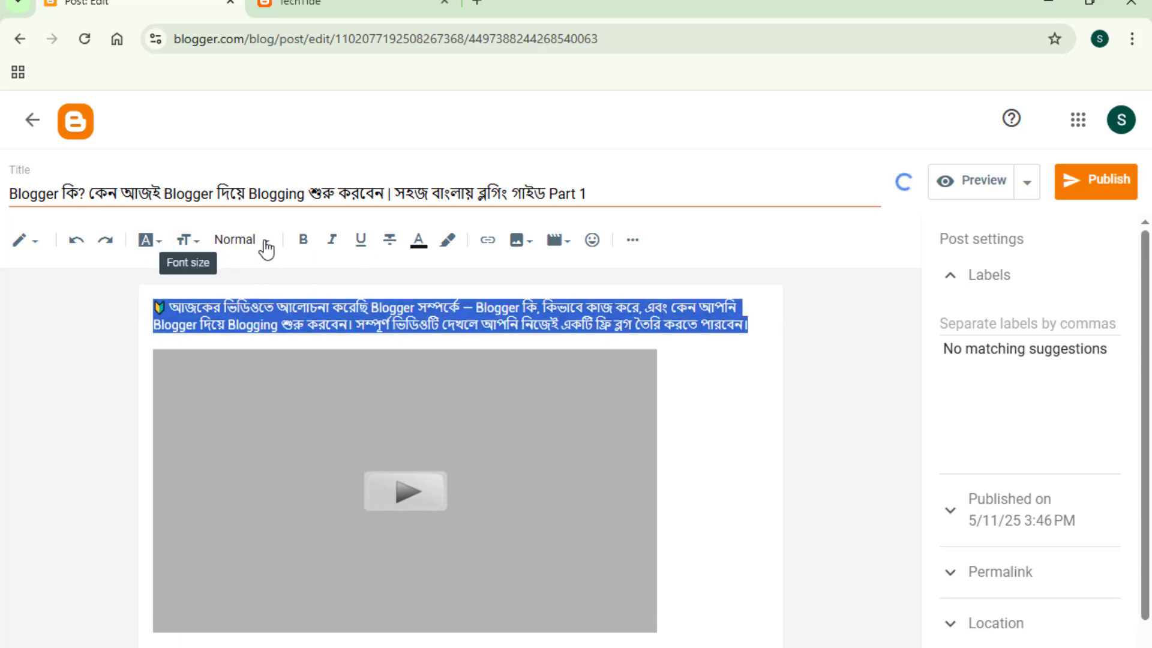
pyautogui.click(304, 243)
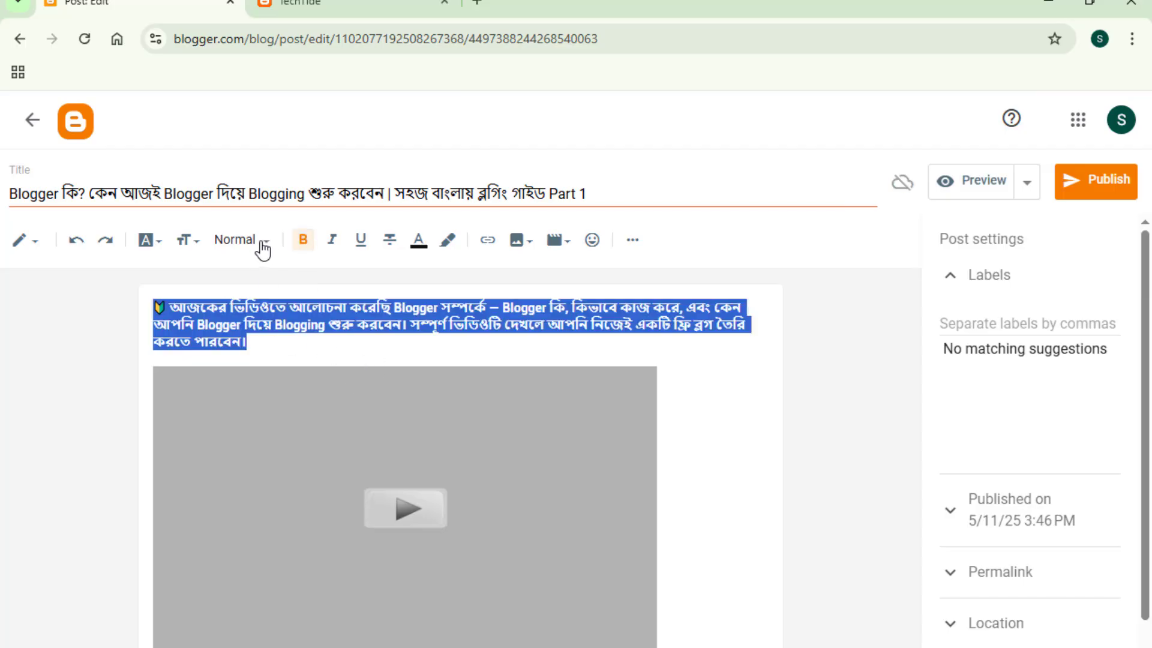
pyautogui.click(191, 241)
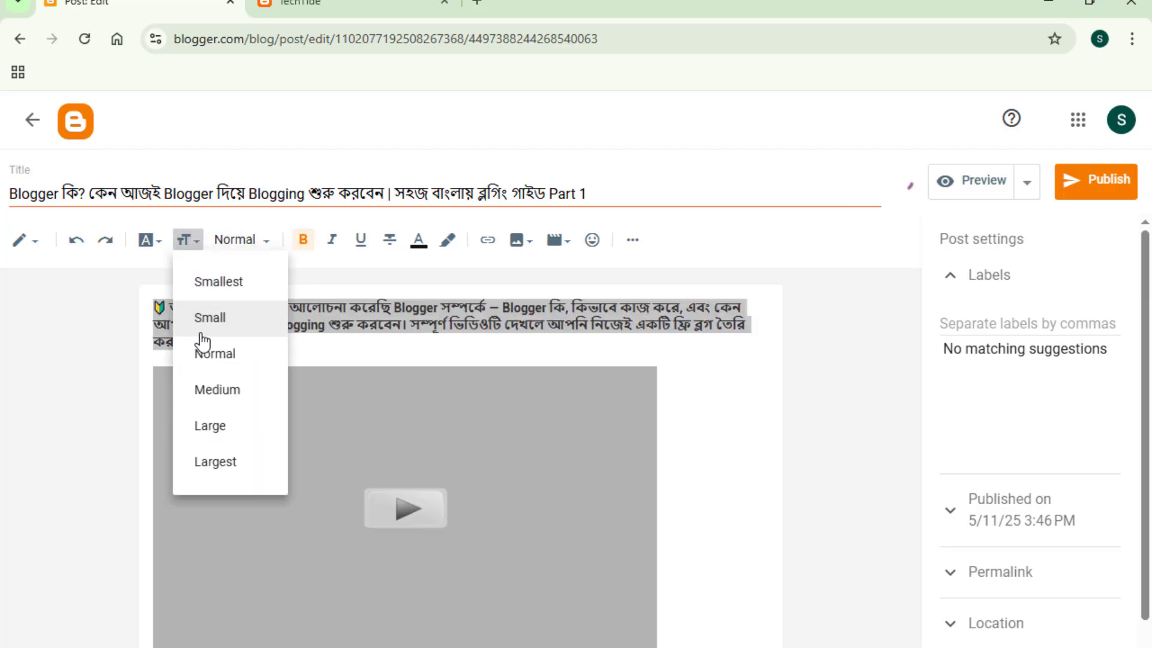
pyautogui.click(215, 425)
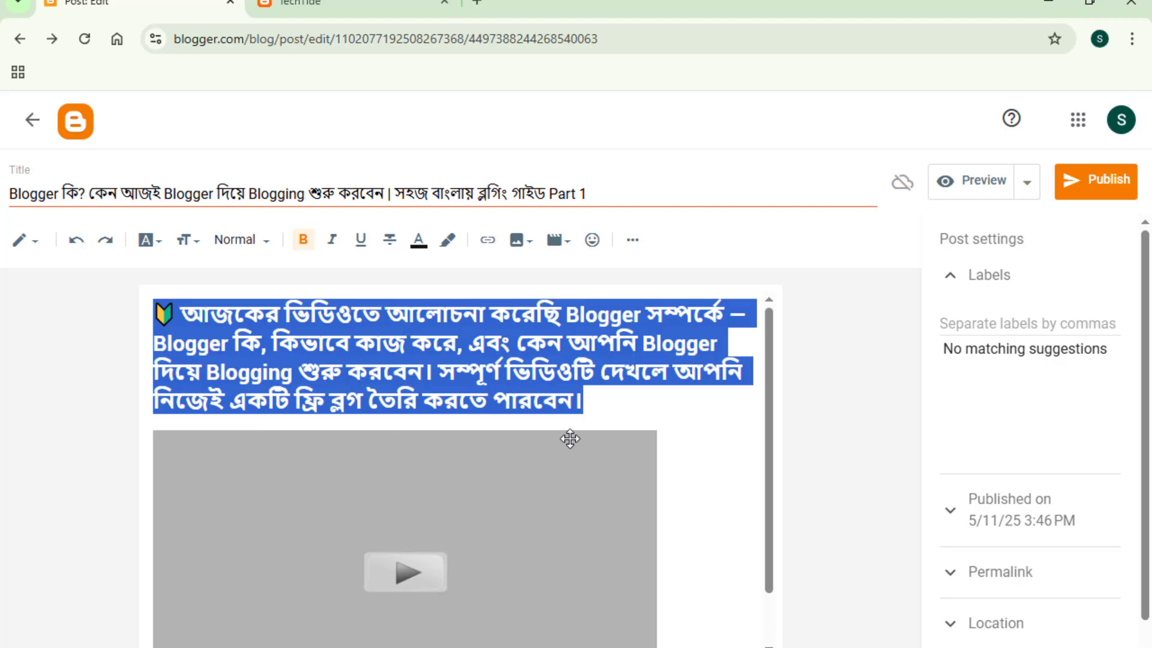
pyautogui.click(633, 413)
# Step: Add several blank lines below the embedded video in the post body
pyautogui.scroll(-1, 522, 414)
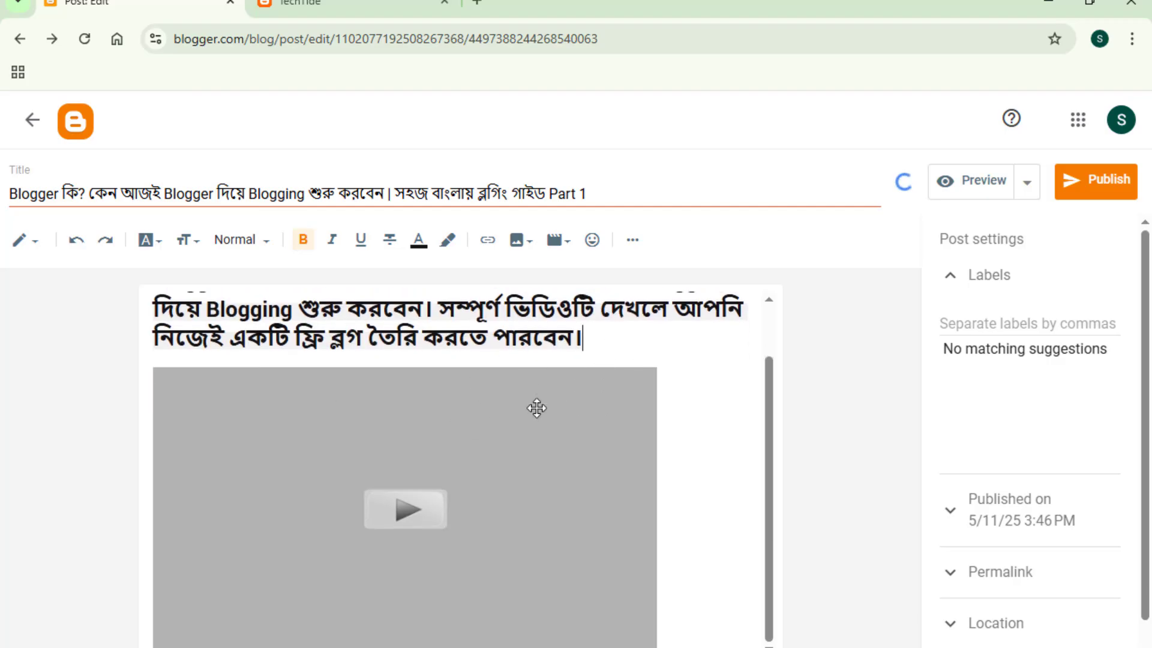
pyautogui.click(671, 629)
pyautogui.press('Return')
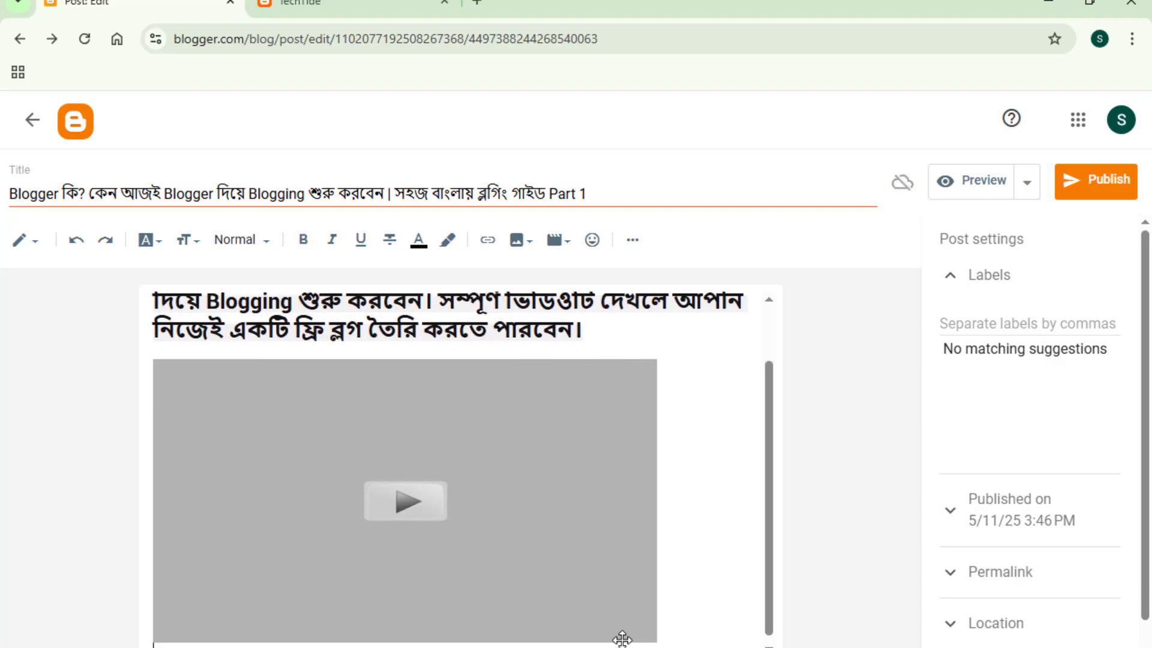
pyautogui.press('Return')
pyautogui.press('Return')
pyautogui.press('Return')
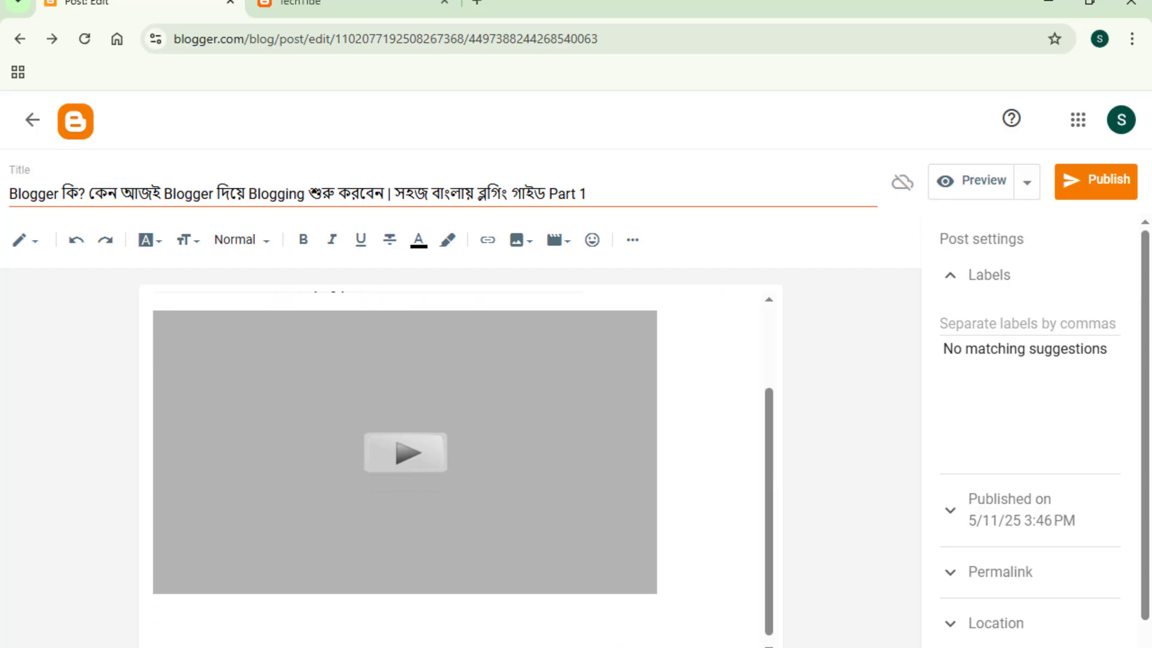
# Step: Copy the description's second and third paragraphs from YouTube and paste them below the embedded video in the Blogger post
pyautogui.hotkey('alt', 'Tab')
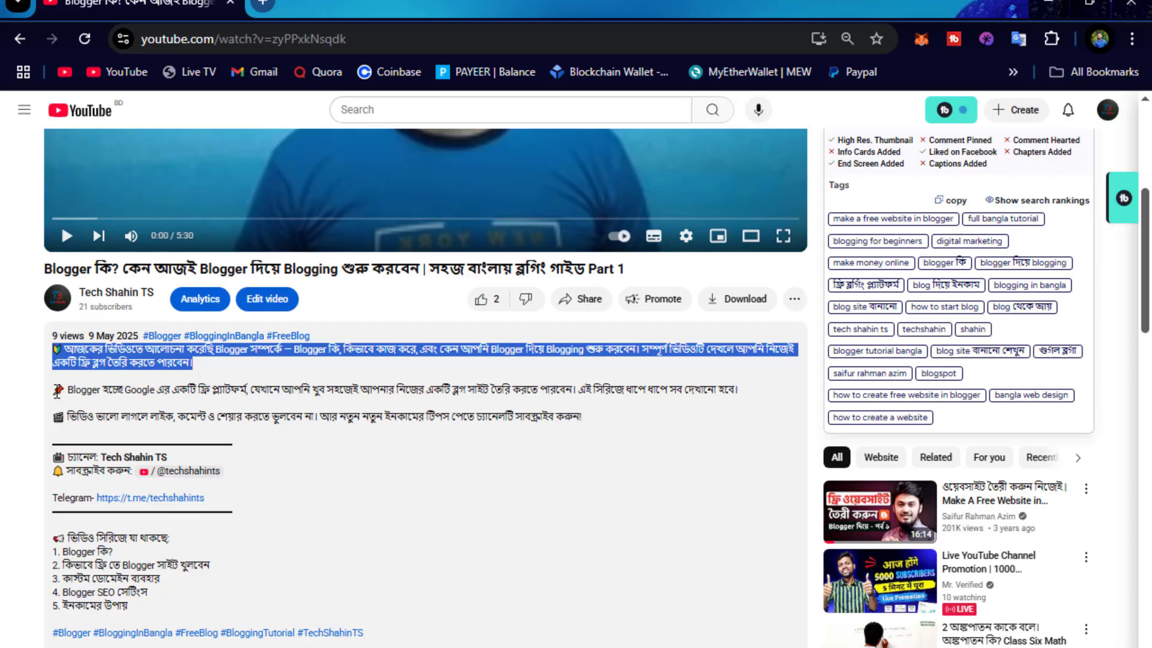
pyautogui.moveTo(53, 384); pyautogui.dragTo(564, 417)
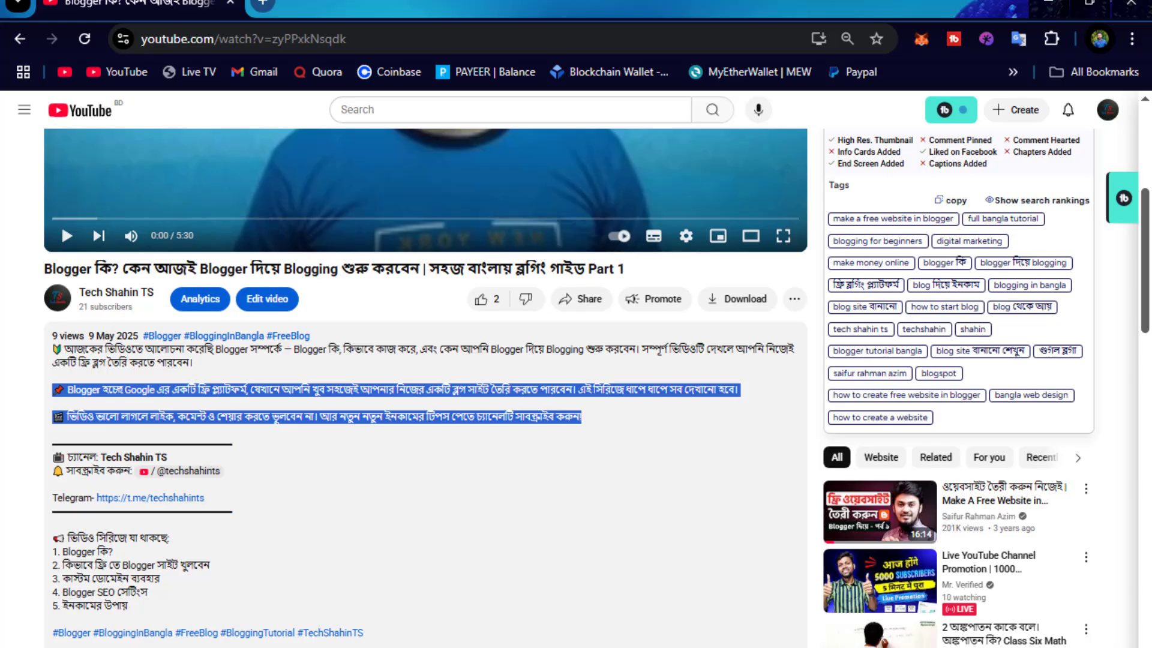
pyautogui.click(519, 647)
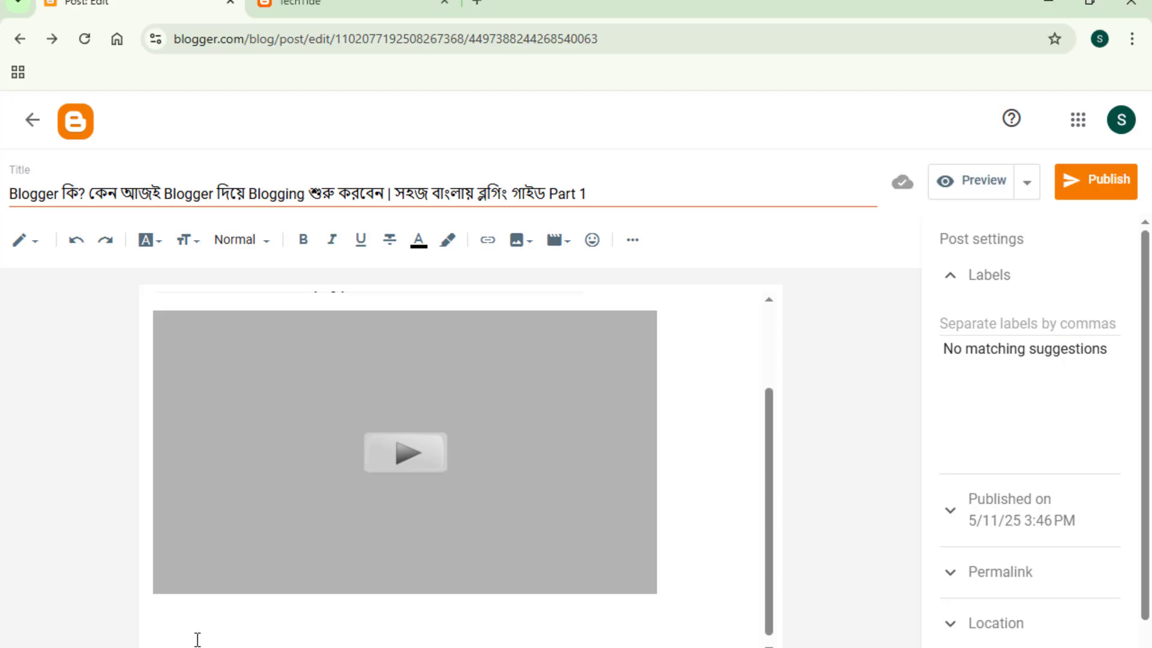
pyautogui.hotkey('ctrl', 'v')
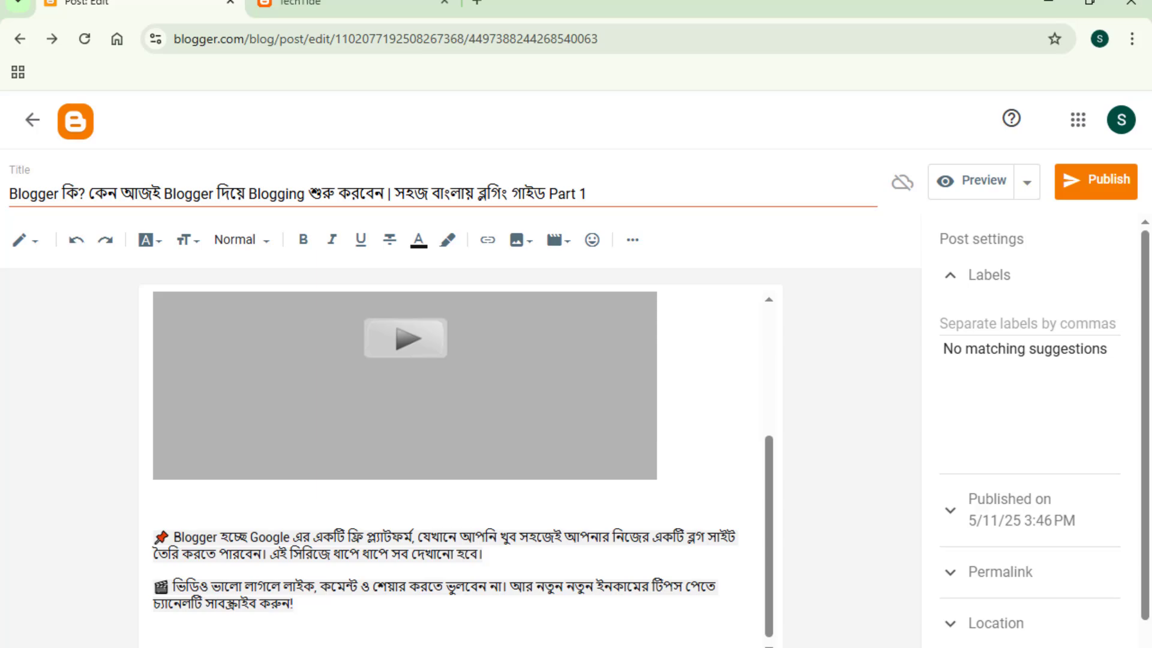
# Step: Copy the channel links, Telegram link and numbered series list from the YouTube description and paste them at the end of the Blogger post
pyautogui.click(434, 647)
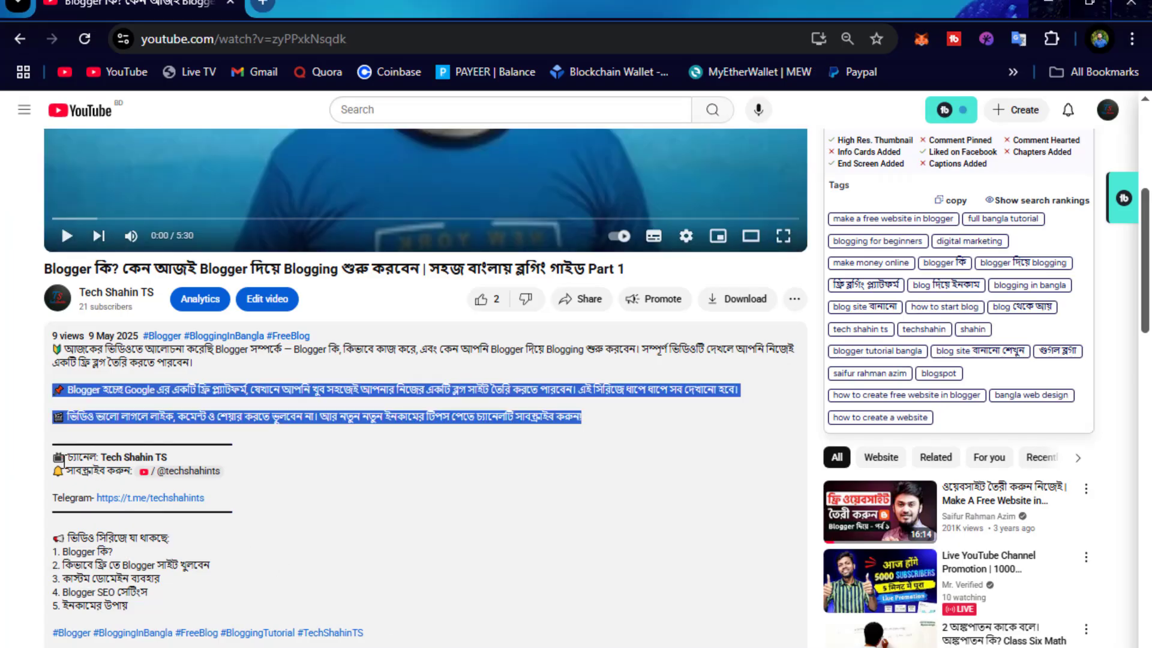
pyautogui.moveTo(49, 449); pyautogui.dragTo(193, 624)
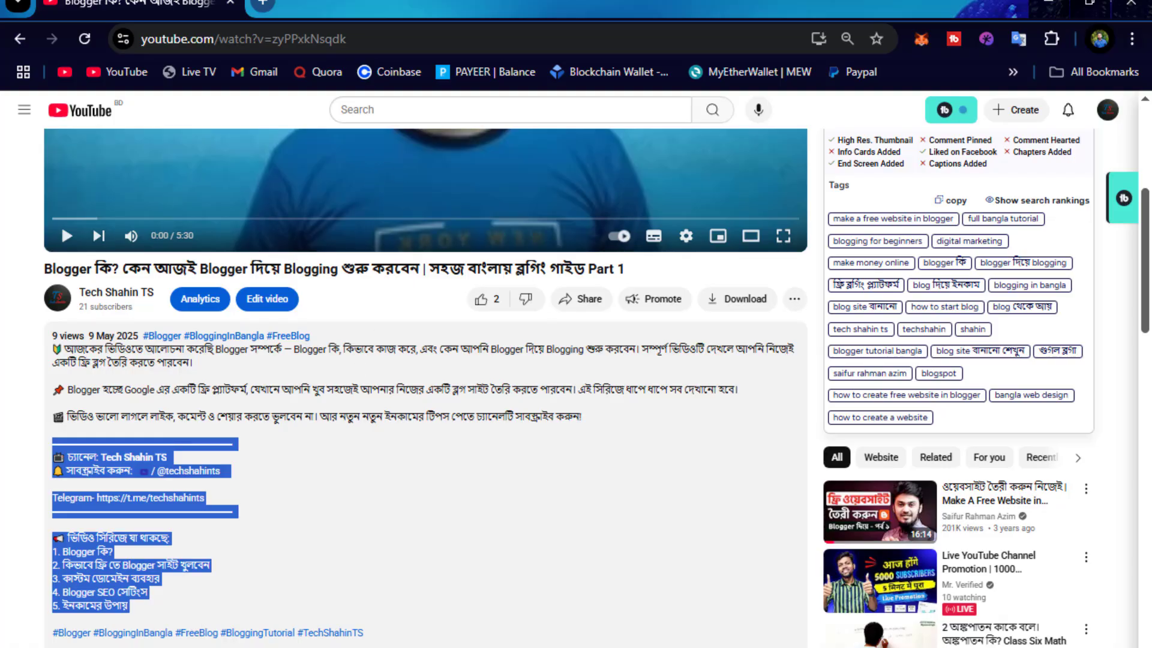
pyautogui.hotkey('alt', 'Tab')
pyautogui.click(297, 618)
pyautogui.hotkey('ctrl', 'v')
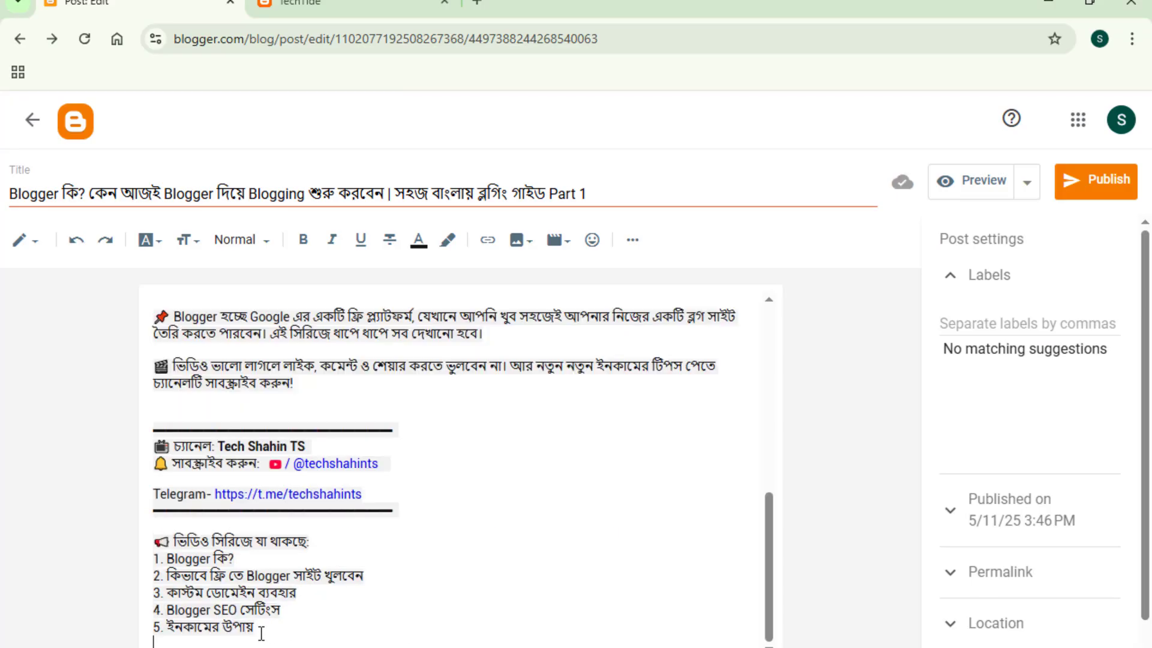
pyautogui.scroll(10, 333, 592)
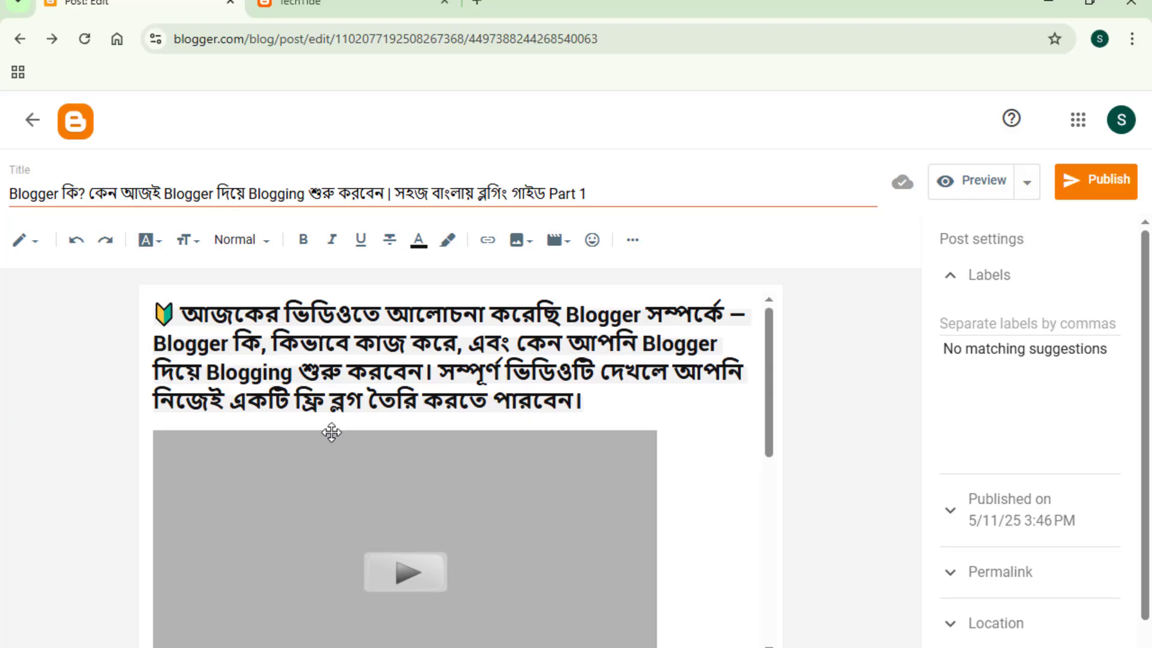
# Step: Publish the finished post to the TechTide blog and confirm the publication
pyautogui.click(1092, 180)
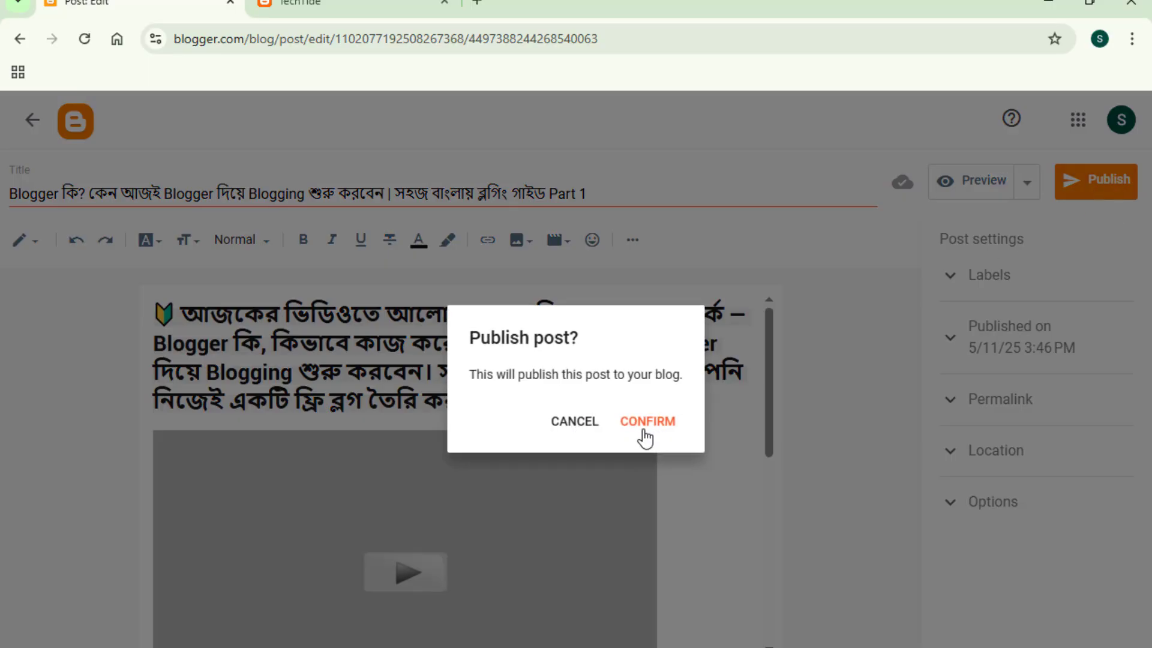
pyautogui.click(645, 428)
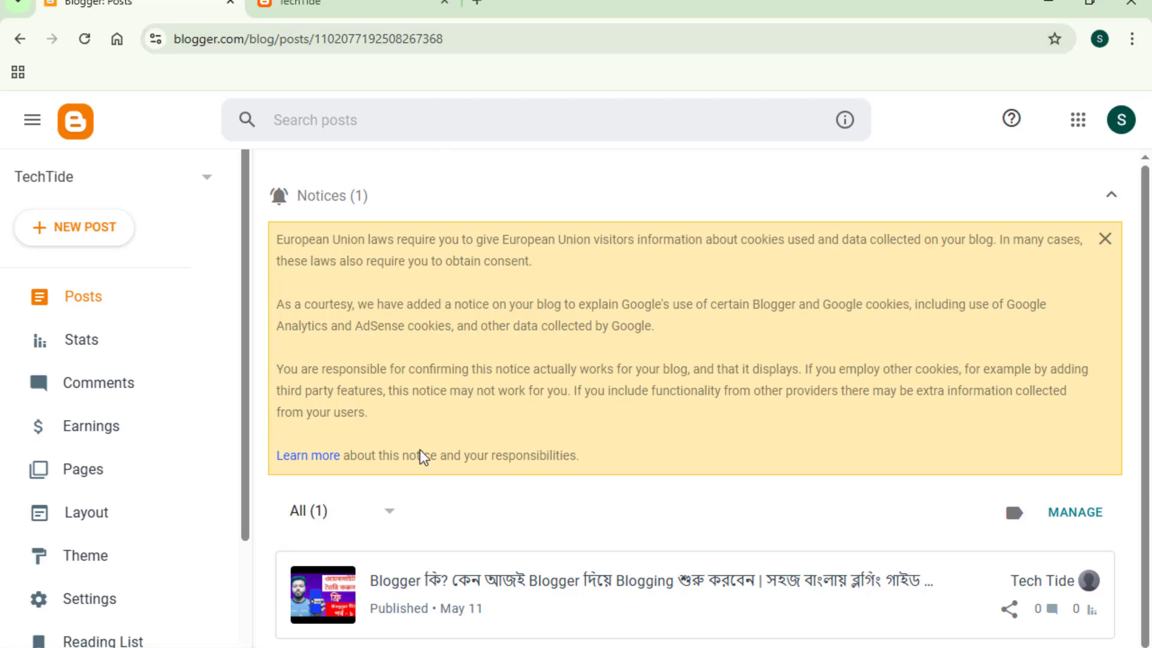
# Step: Open the live TechTide blog and review how the published post appears on its home page
pyautogui.scroll(-3, 123, 480)
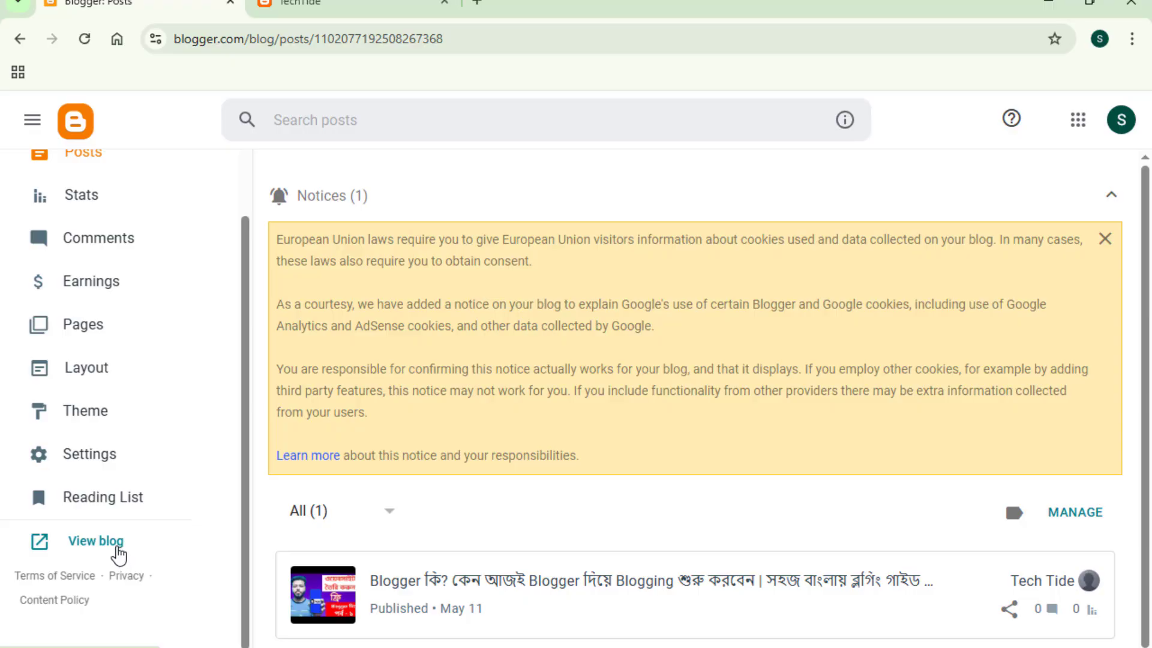
pyautogui.click(96, 541)
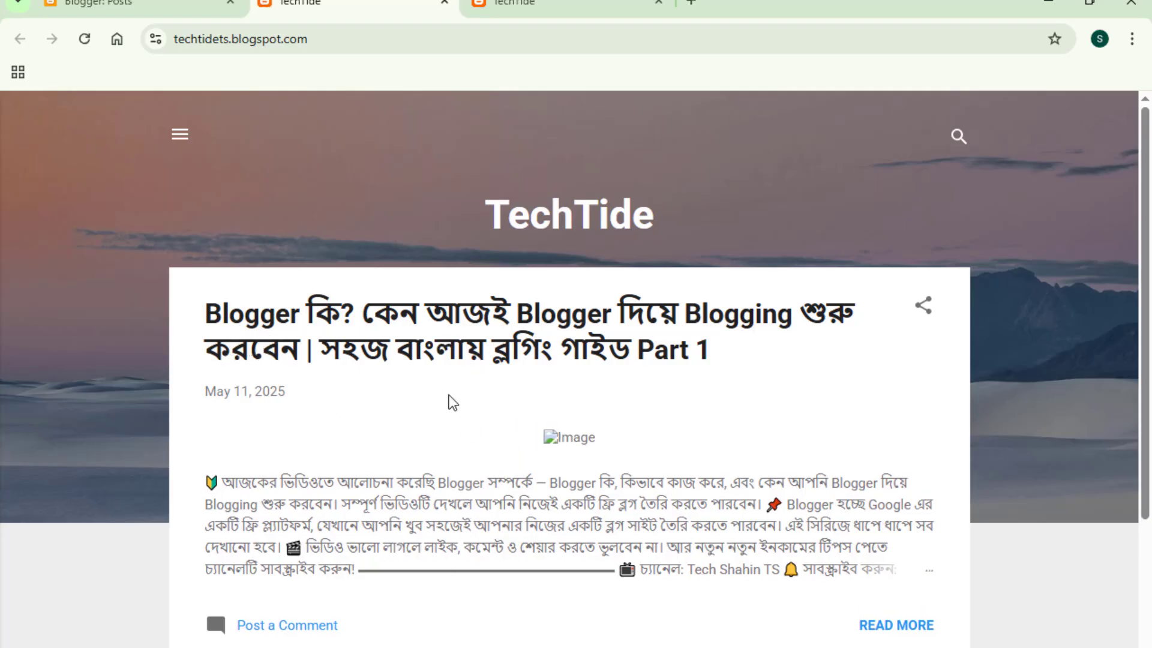
pyautogui.scroll(-3, 455, 423)
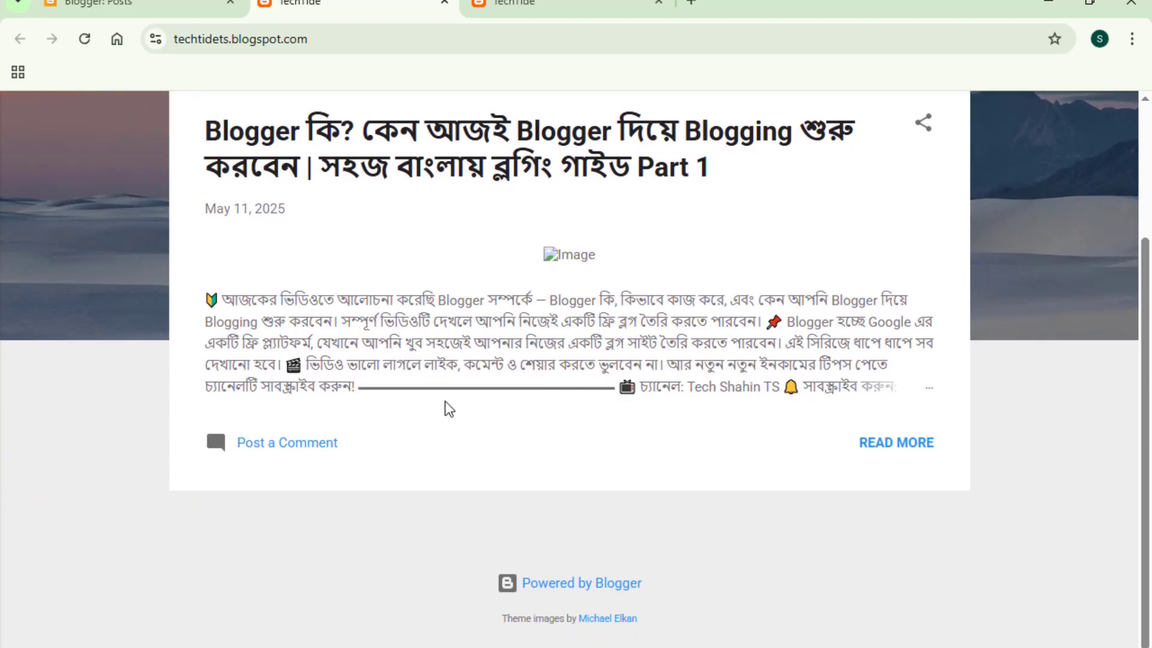
pyautogui.scroll(3, 450, 402)
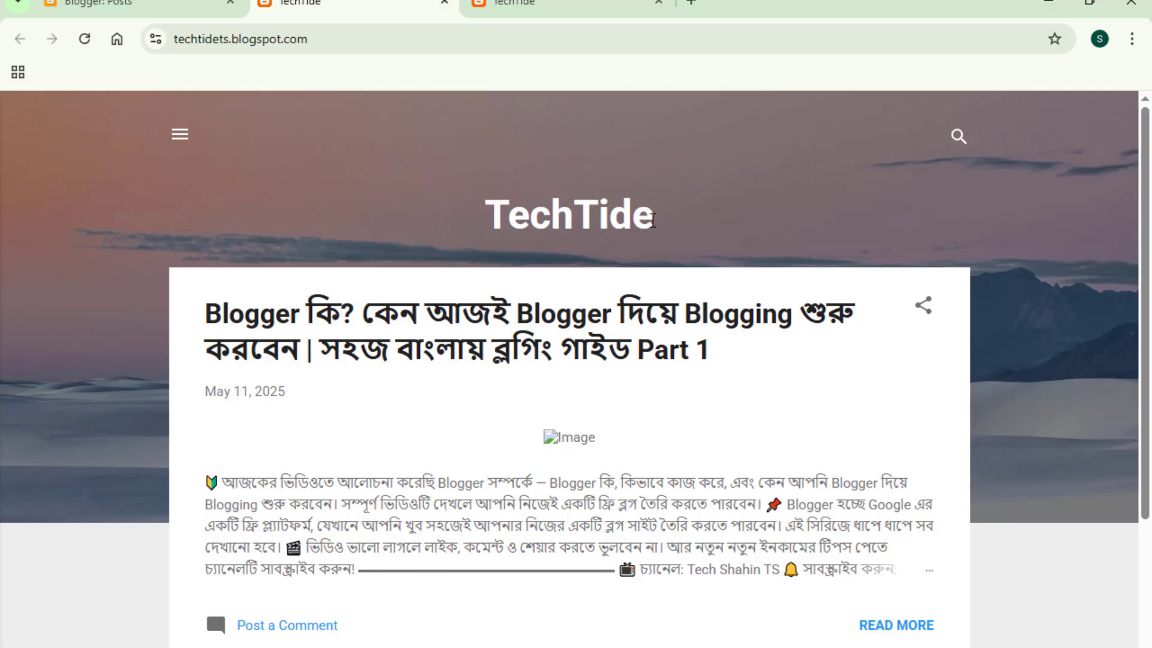
# Step: Open the published post and check its introduction, embedded video, description paragraphs, channel links and numbered series list
pyautogui.click(459, 398)
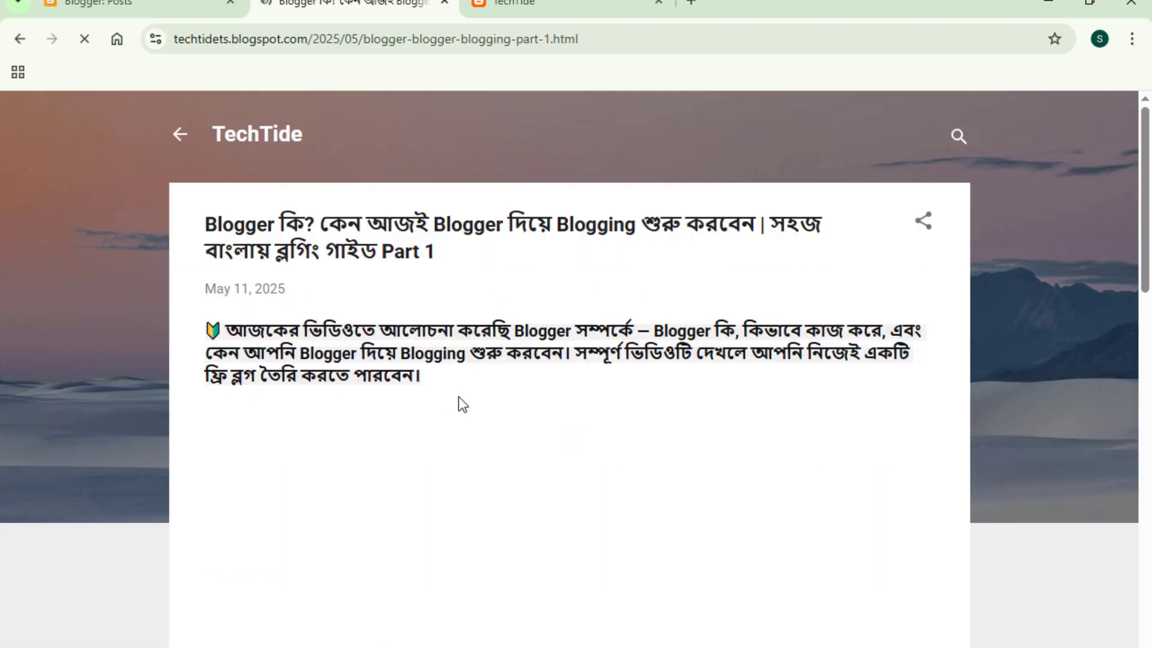
pyautogui.scroll(-1, 462, 393)
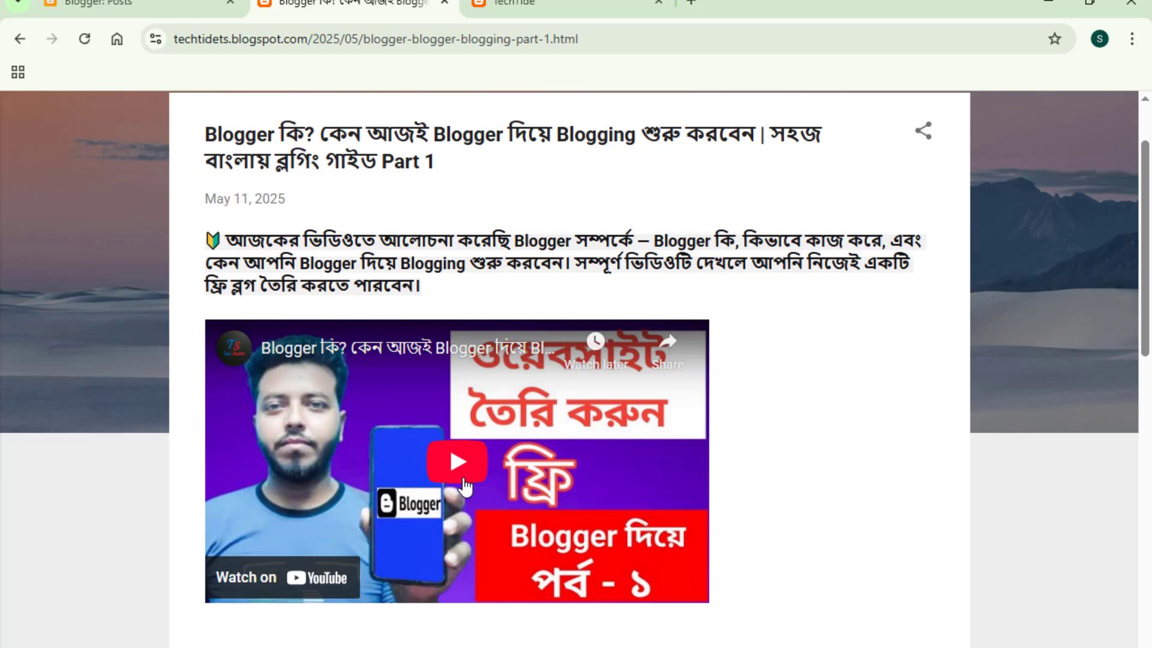
pyautogui.scroll(-8, 462, 487)
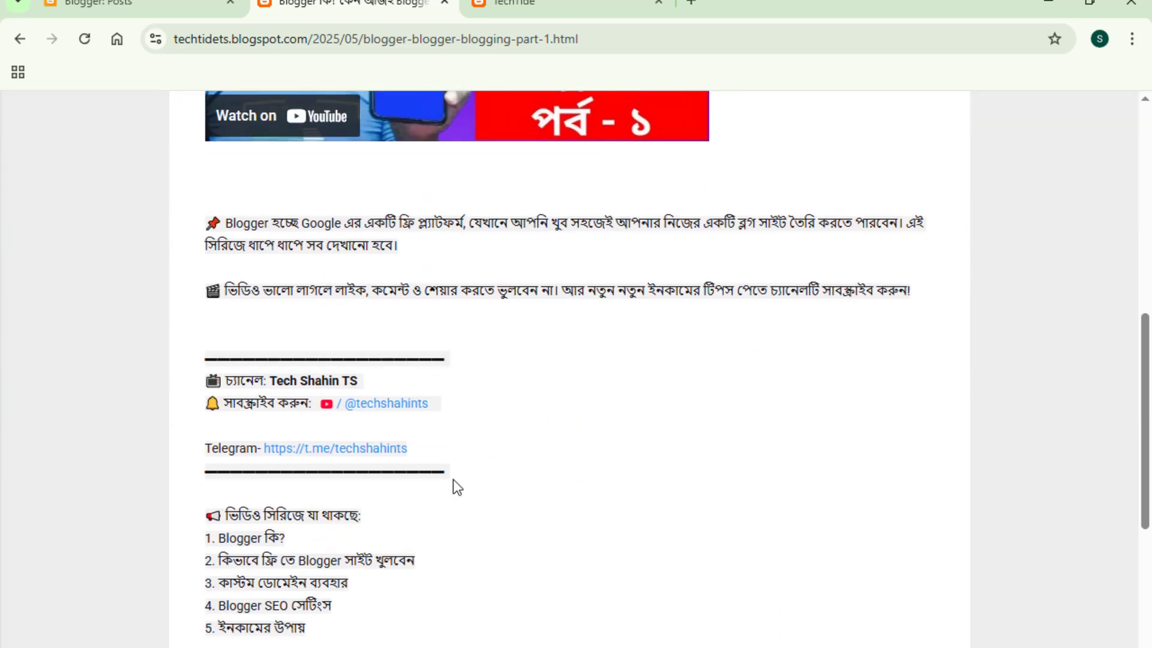
pyautogui.scroll(-5, 454, 483)
pyautogui.scroll(11, 426, 474)
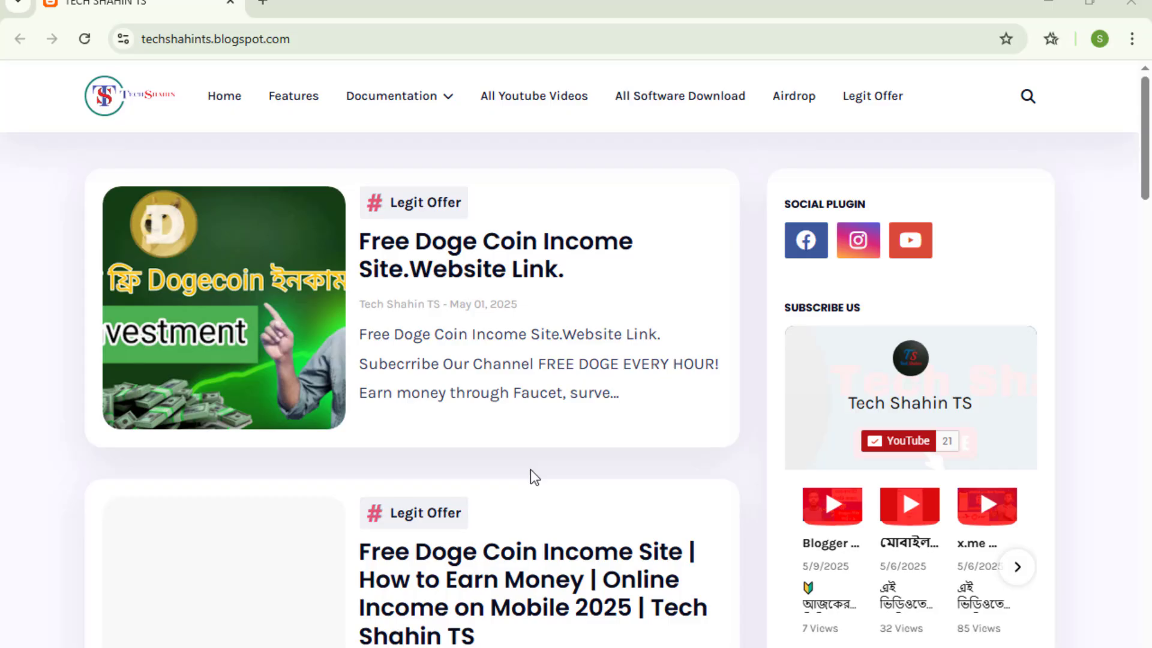
# Step: Examine the post list layout on the example blog techshahints.blogspot.com
pyautogui.scroll(-3, 565, 387)
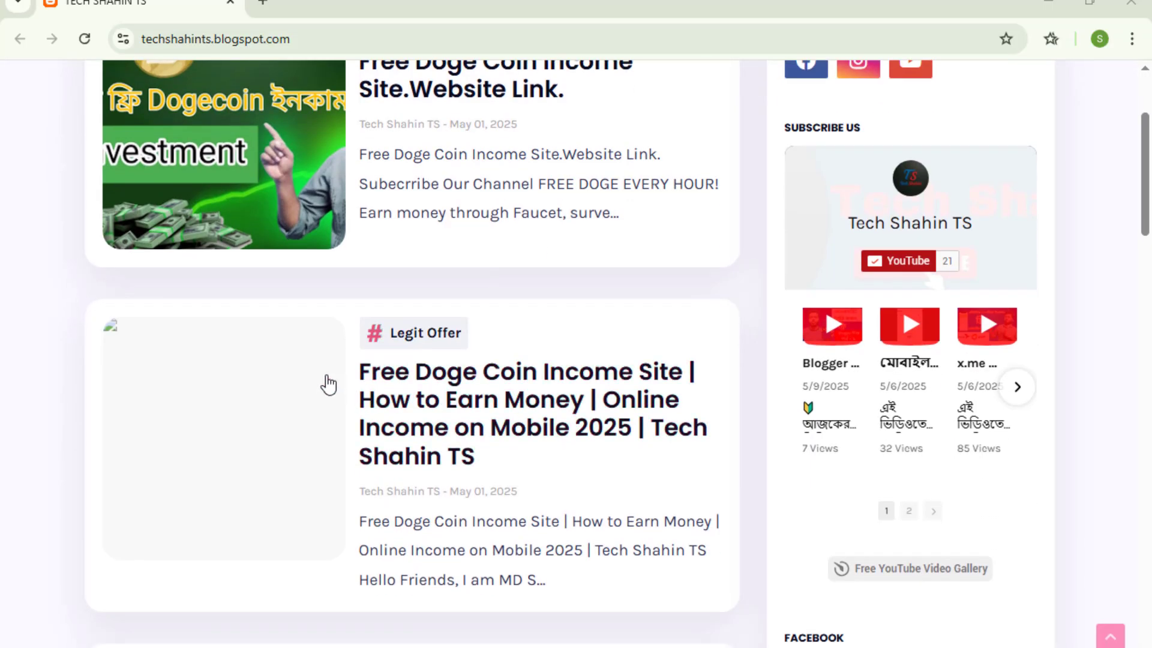
pyautogui.scroll(-3, 306, 406)
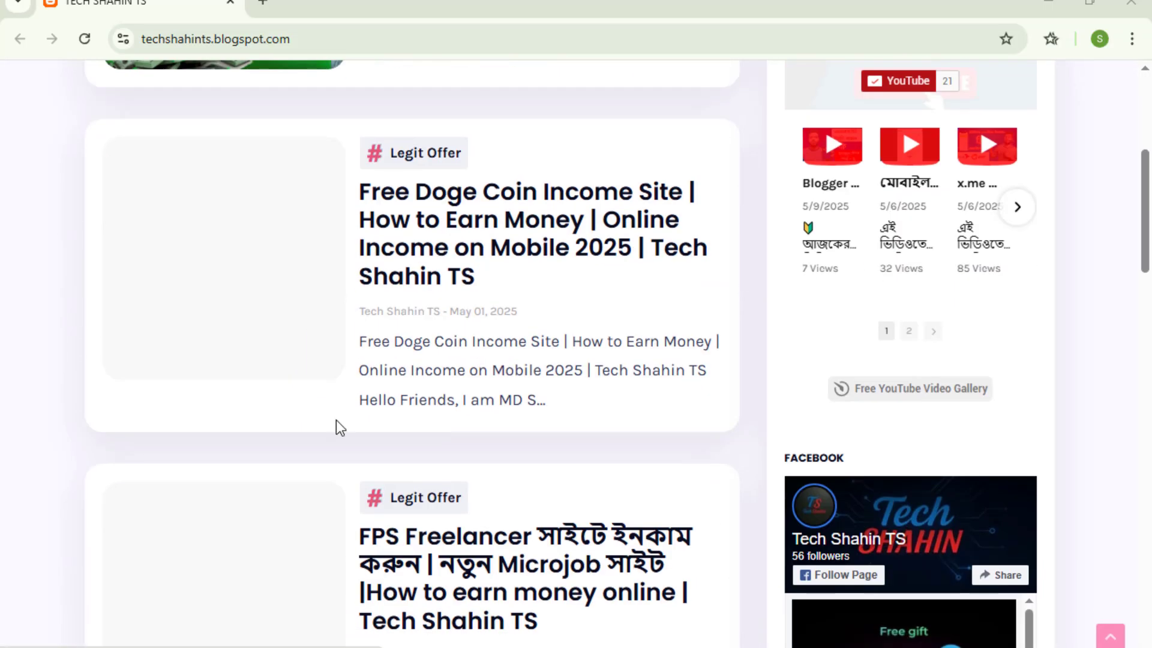
pyautogui.scroll(5, 336, 423)
pyautogui.scroll(1, 354, 429)
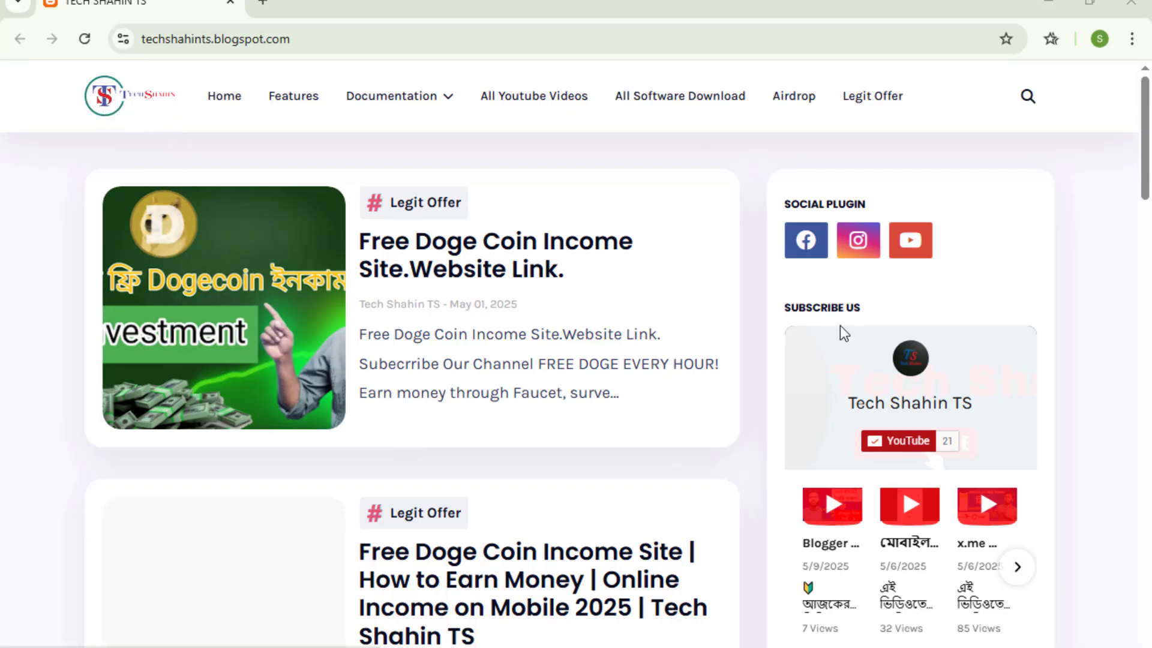
# Step: Examine the example blog's sidebar widgets, including the second page of the YouTube video gallery and the Facebook page feed
pyautogui.scroll(-1, 918, 384)
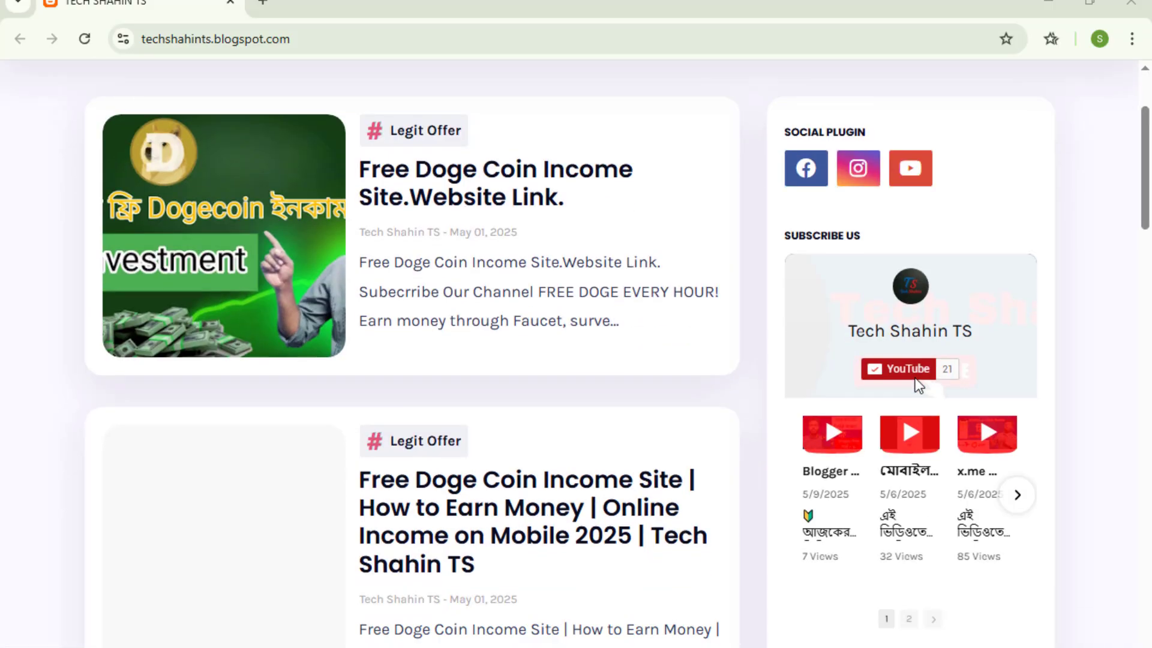
pyautogui.scroll(-2, 916, 382)
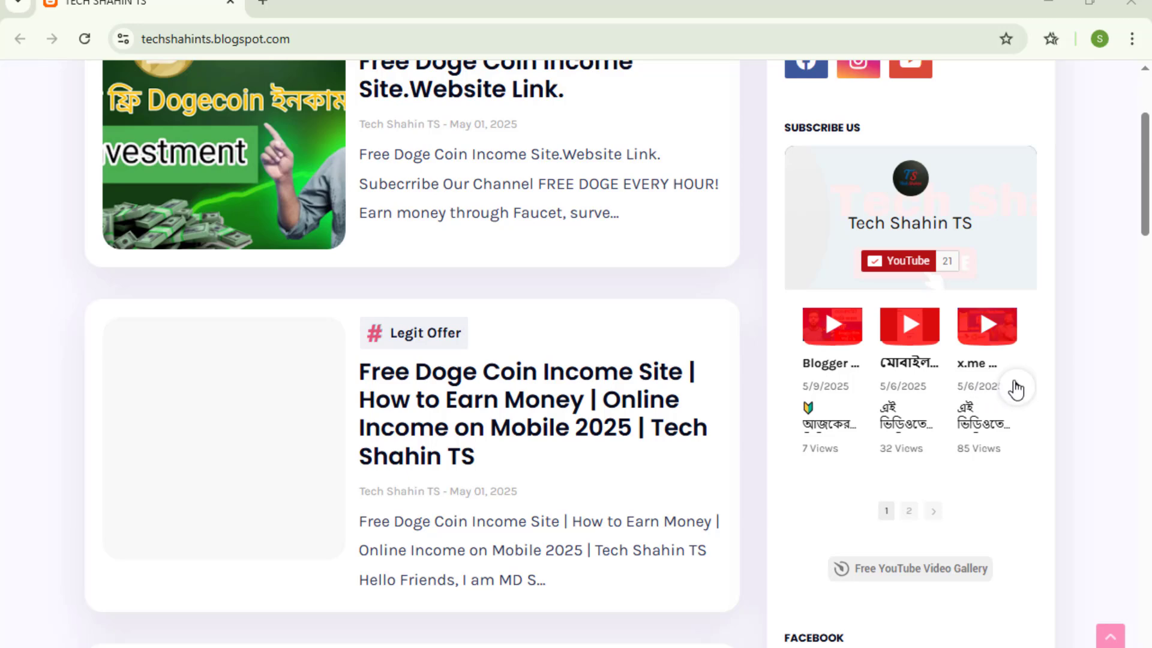
pyautogui.click(1018, 388)
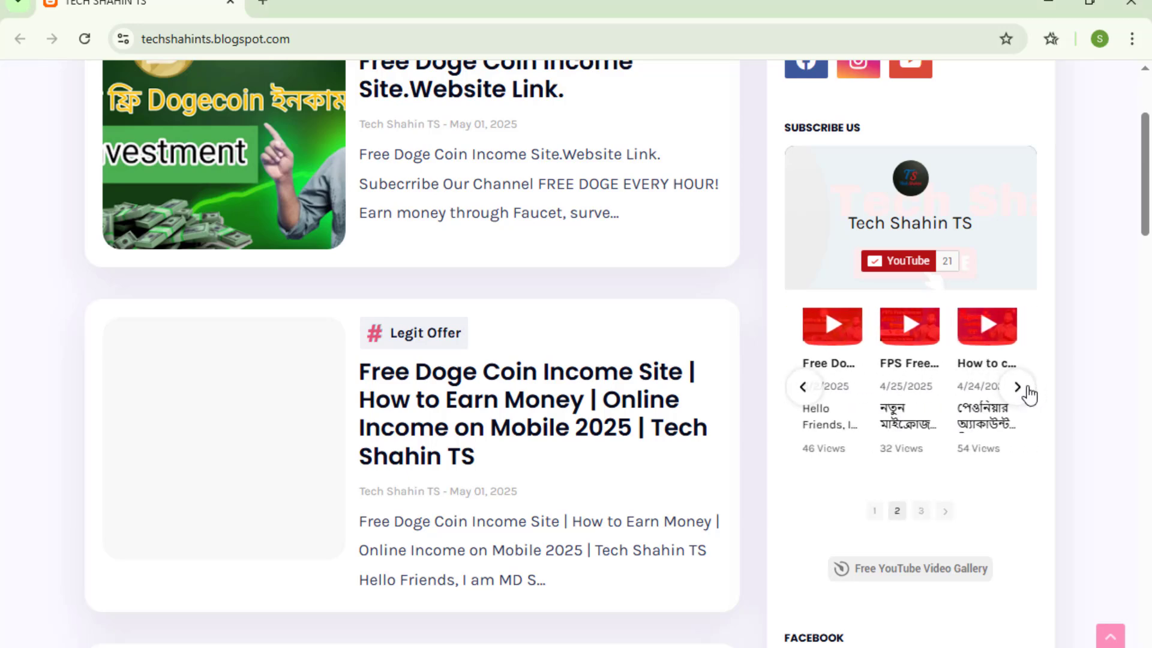
pyautogui.scroll(-3, 905, 398)
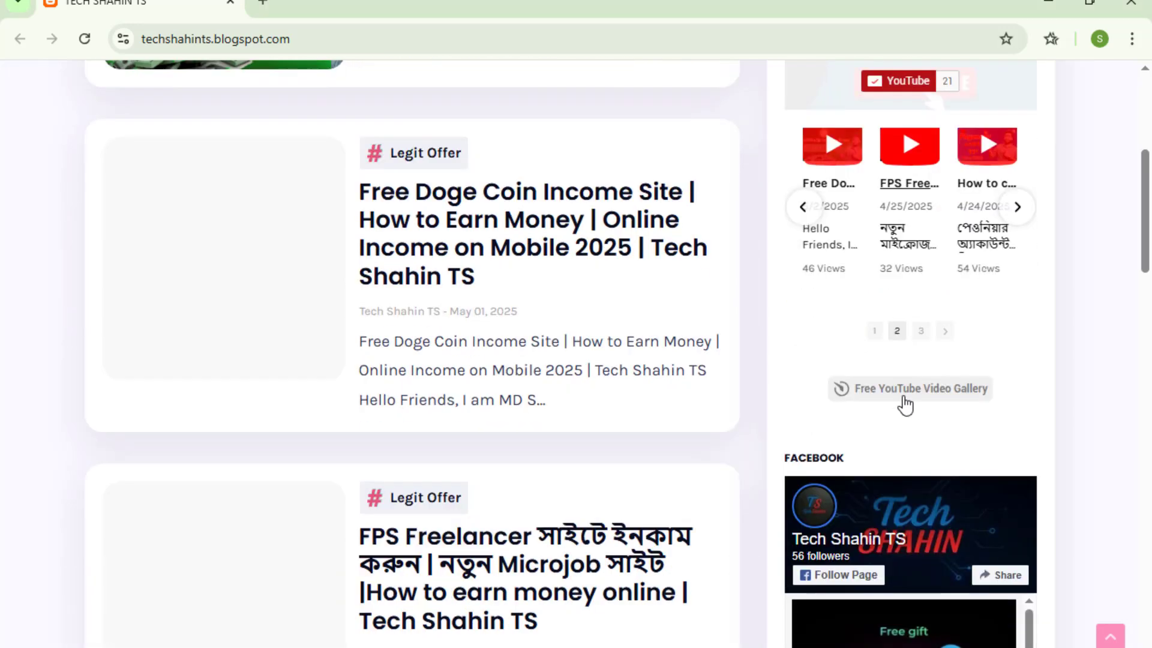
pyautogui.scroll(-6, 924, 369)
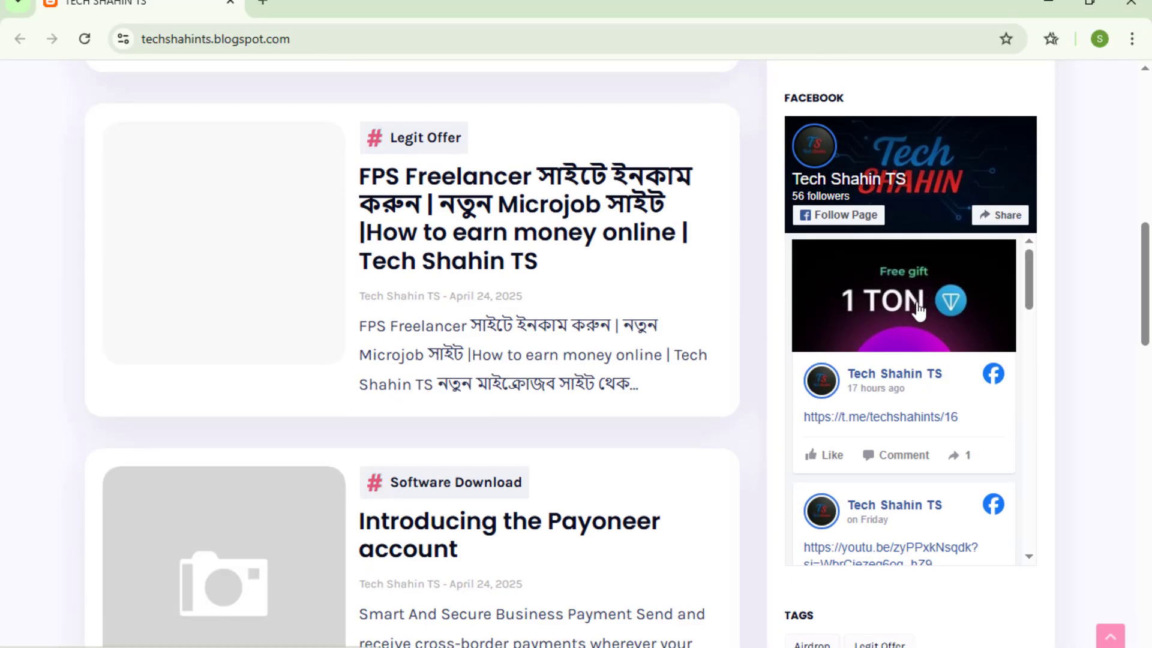
pyautogui.scroll(-4, 909, 360)
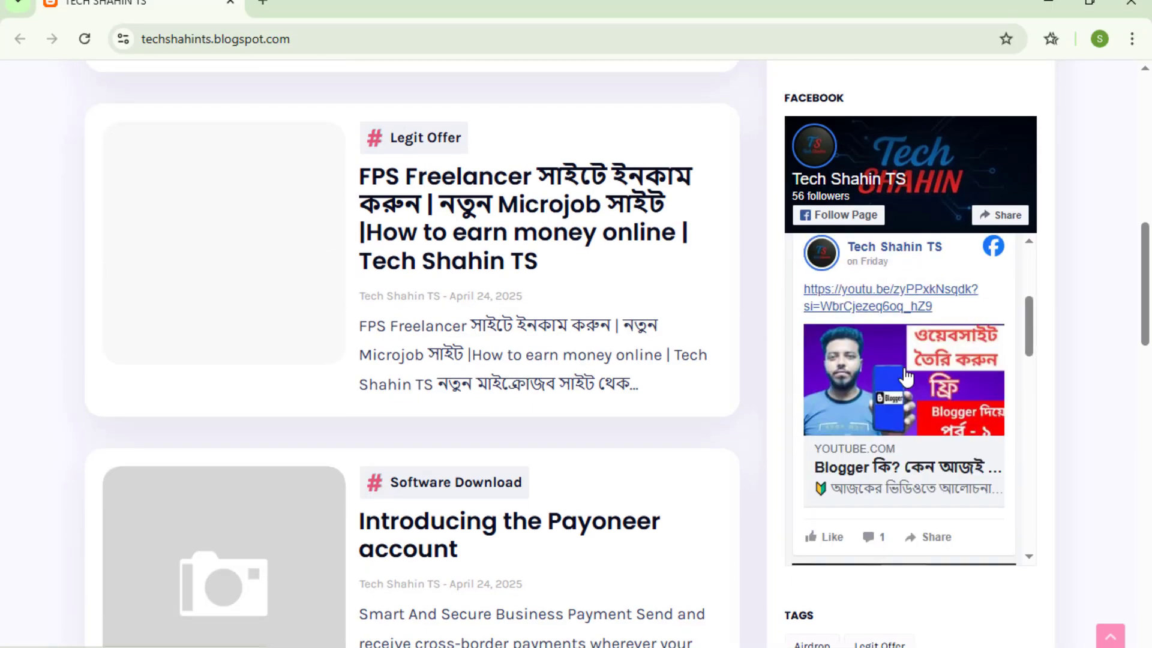
pyautogui.scroll(6, 710, 390)
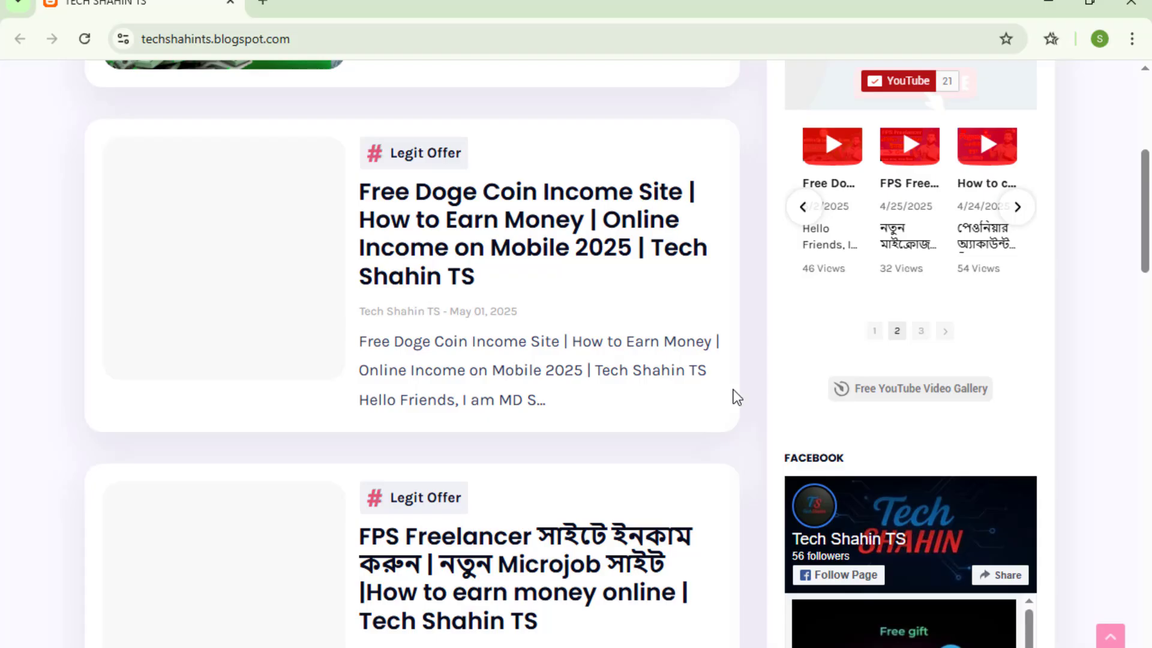
pyautogui.scroll(5, 736, 390)
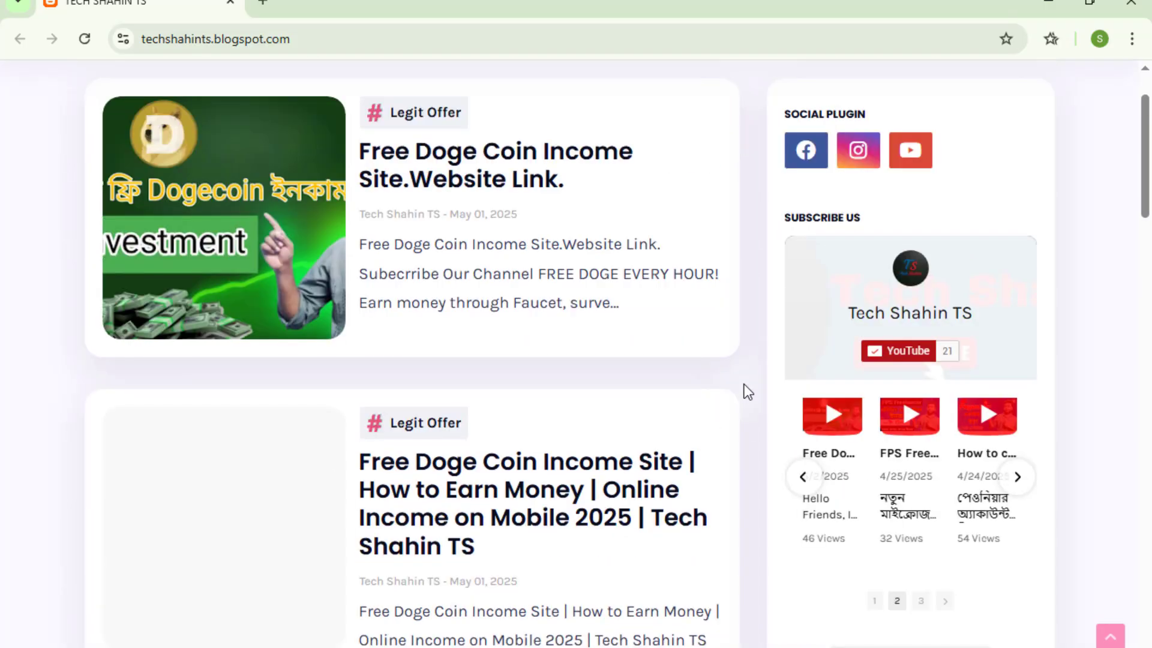